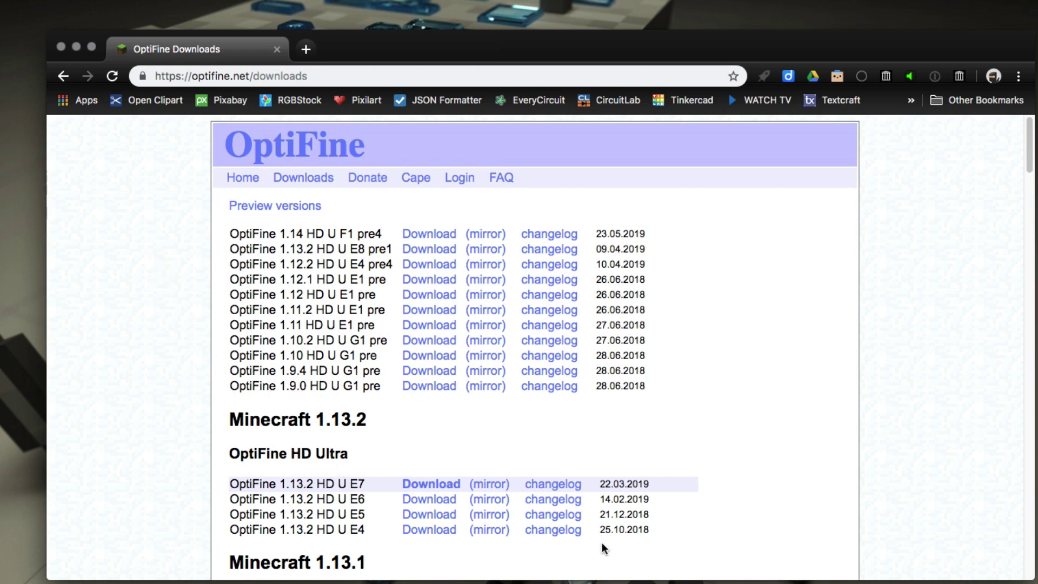
# Switch to MultiMC and inspect the OptiFine component in the 1.14 instance's version list
pyautogui.moveTo(622, 581)
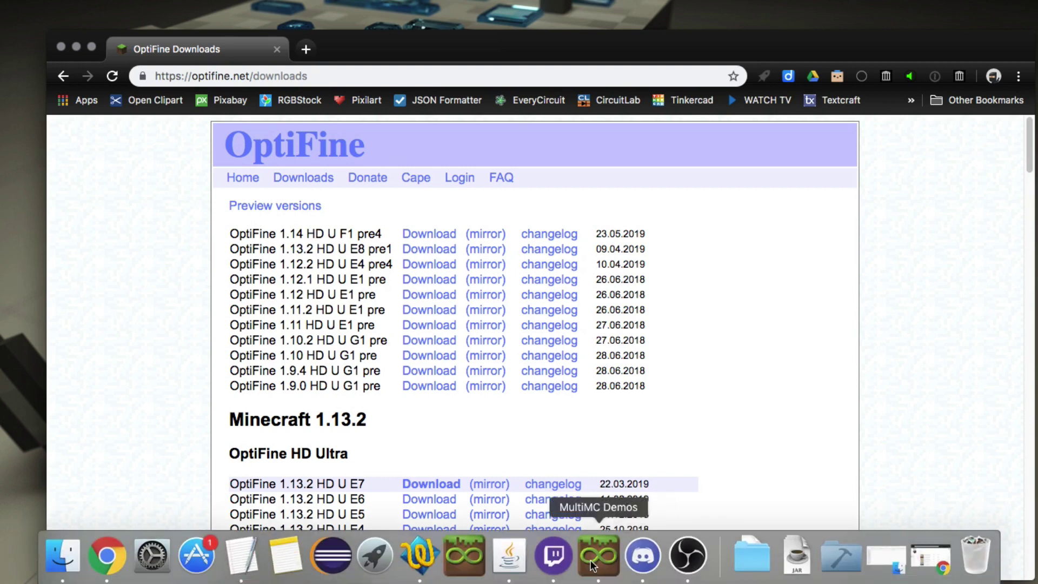
pyautogui.click(597, 557)
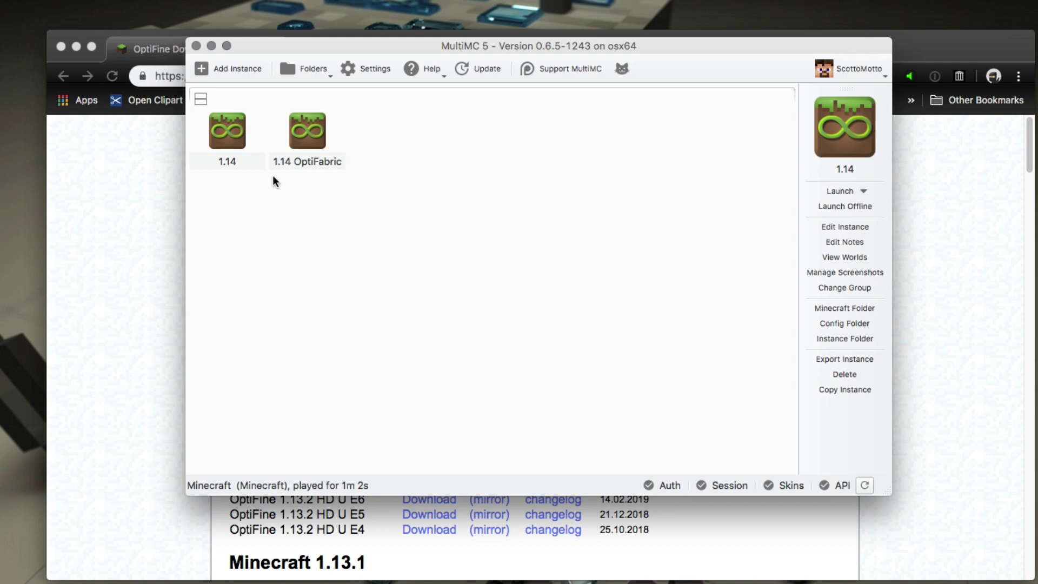
pyautogui.rightClick(220, 135)
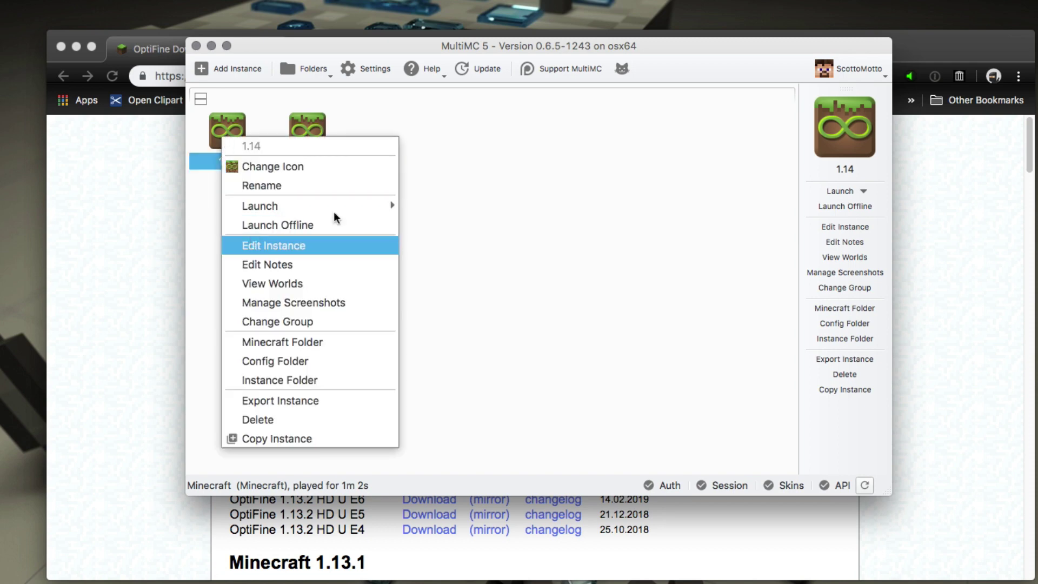
pyautogui.press('Return')
pyautogui.click(451, 117)
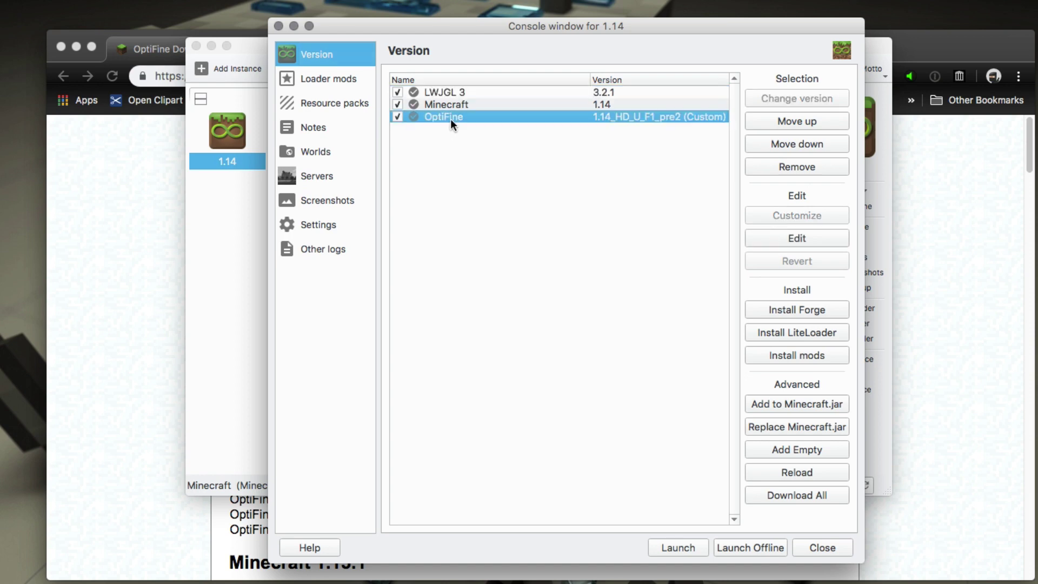
pyautogui.click(774, 237)
pyautogui.click(222, 282)
# Open the 1.14 instance's folder, examine the contents of its libraries and patches folders, and close it
pyautogui.rightClick(221, 137)
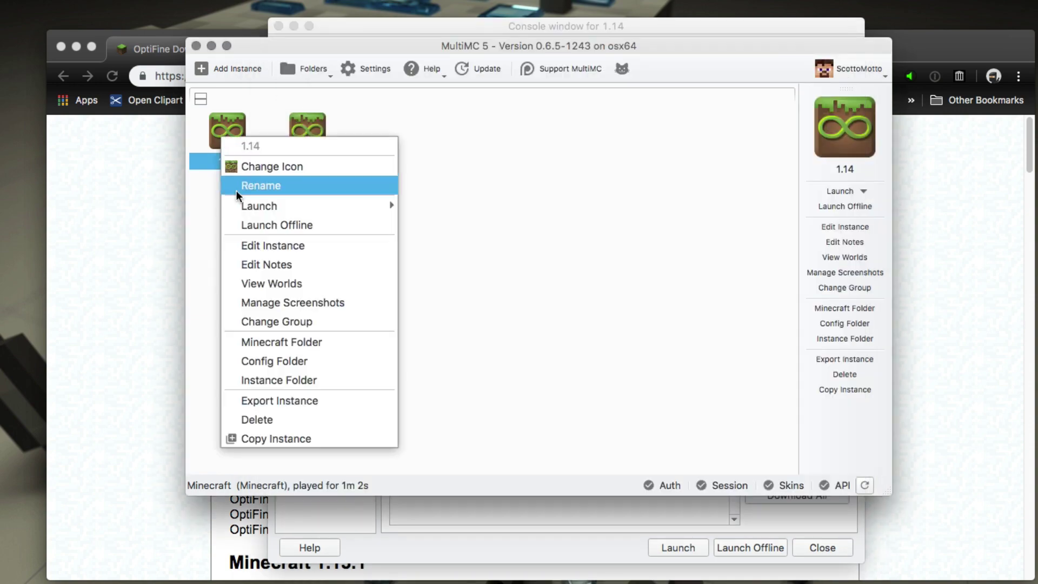
pyautogui.click(266, 371)
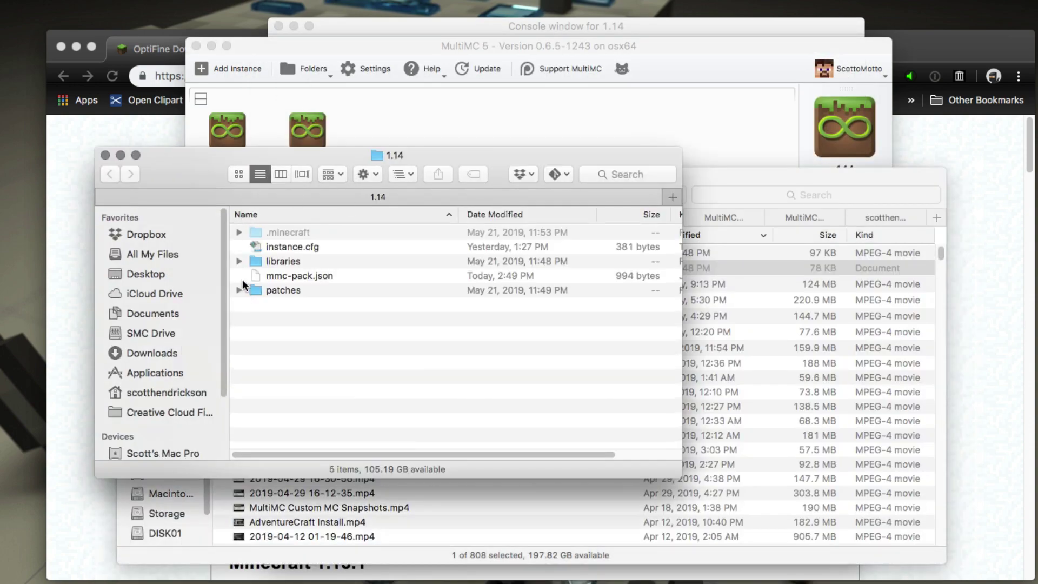
pyautogui.click(238, 261)
pyautogui.click(330, 275)
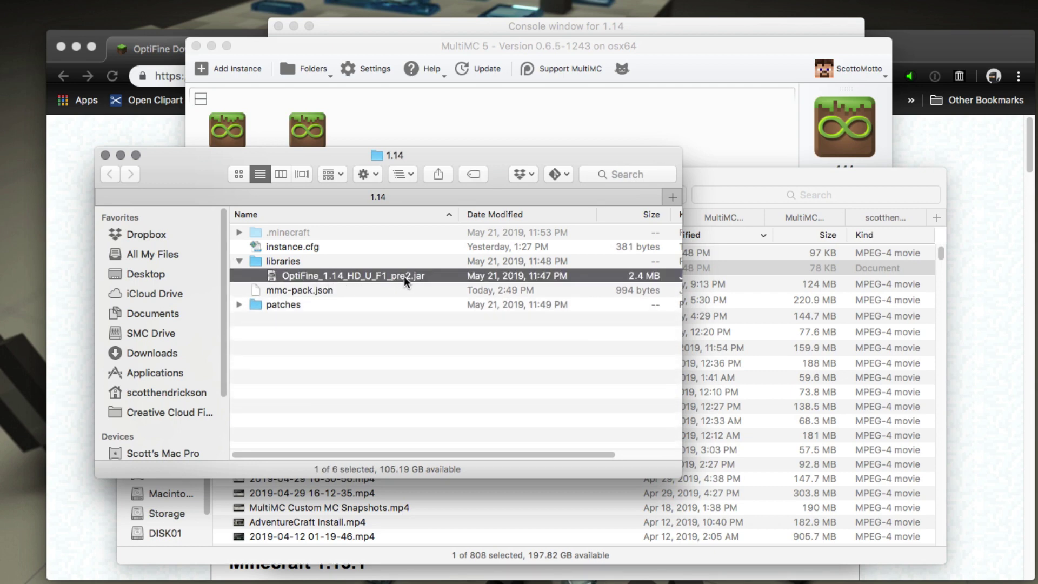
pyautogui.click(238, 304)
pyautogui.click(243, 304)
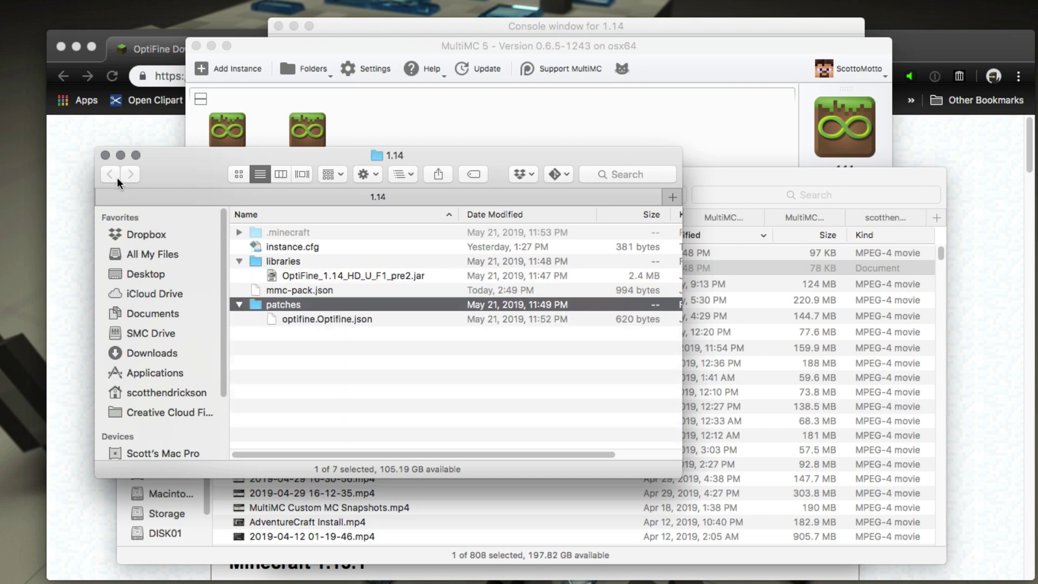
pyautogui.click(105, 156)
pyautogui.click(430, 96)
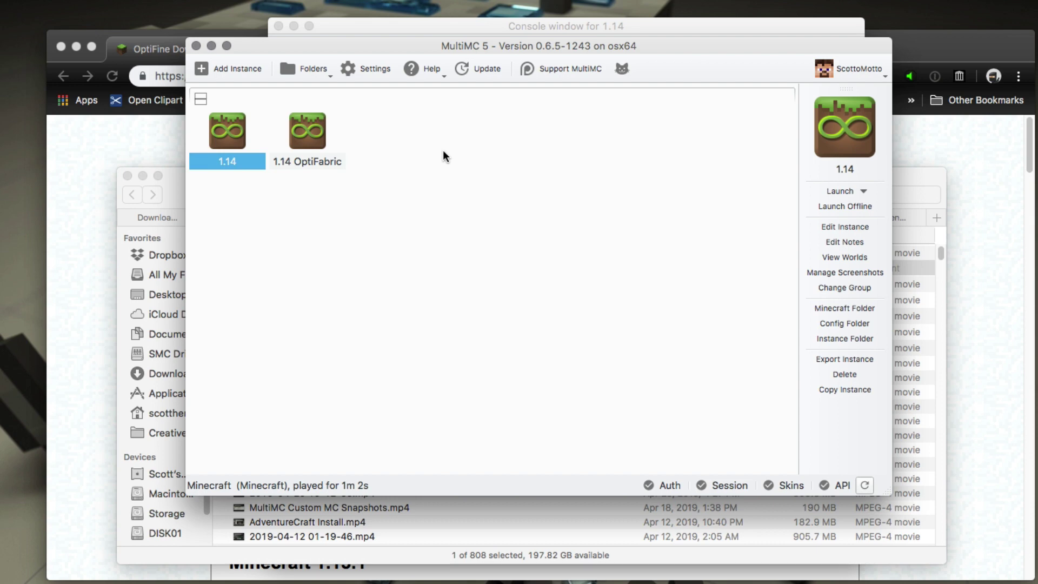
# Review the version components and loader mods of the 1.14 OptiFabric instance, including FabricLoader, and close its window
pyautogui.click(293, 148)
pyautogui.rightClick(293, 147)
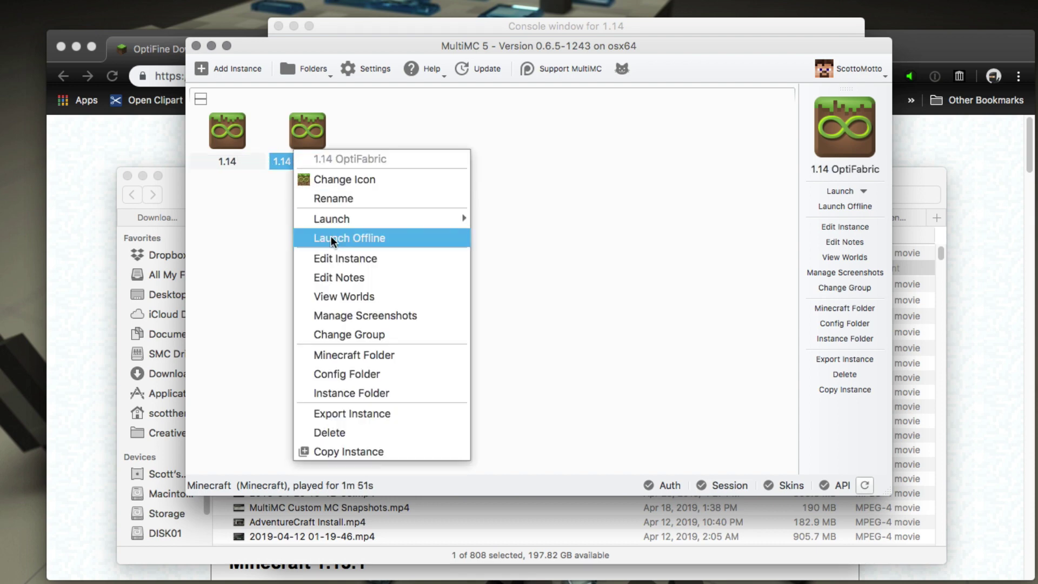
pyautogui.click(345, 260)
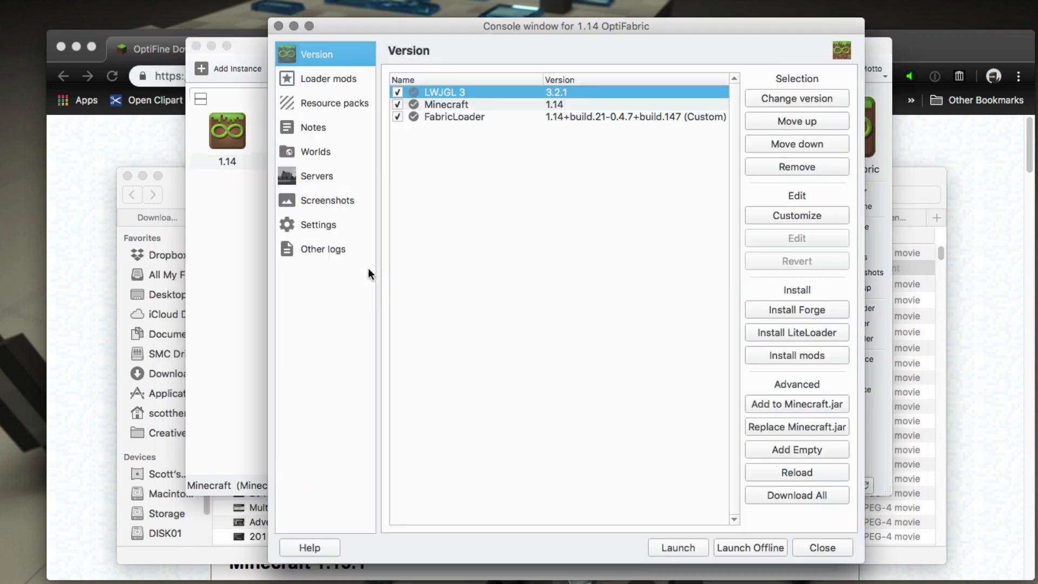
pyautogui.click(453, 117)
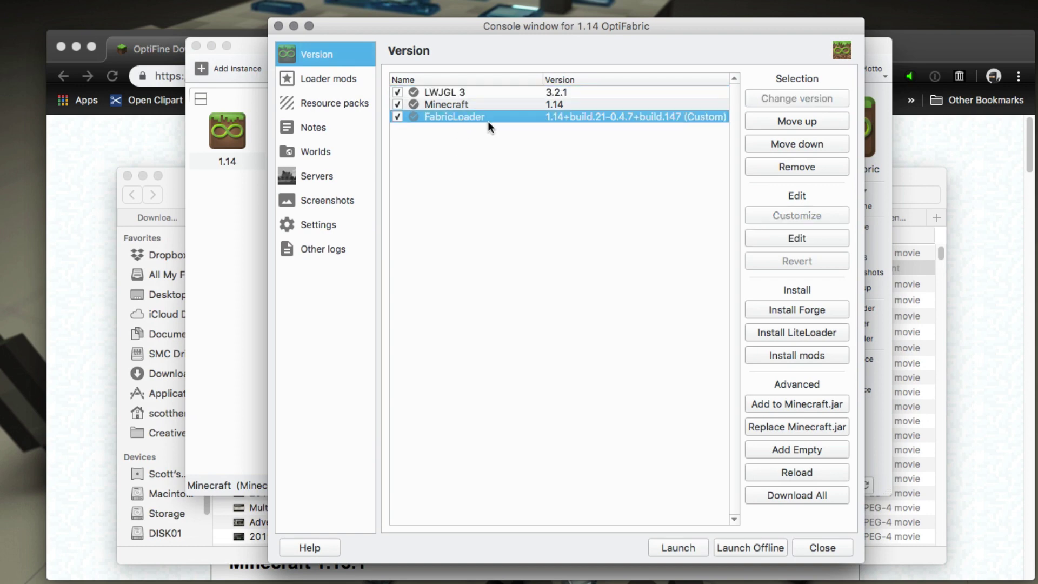
pyautogui.click(326, 79)
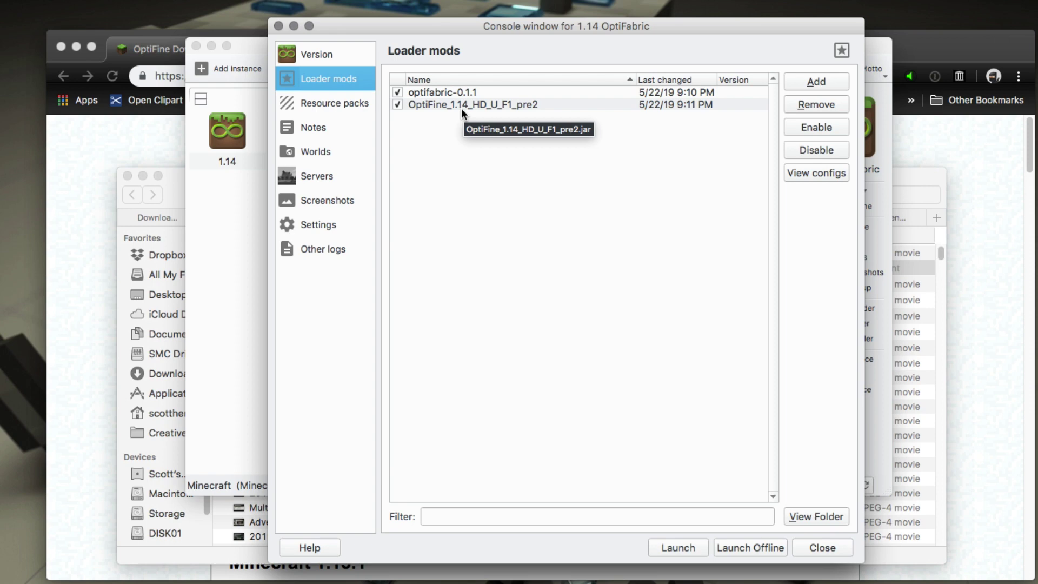
pyautogui.click(820, 546)
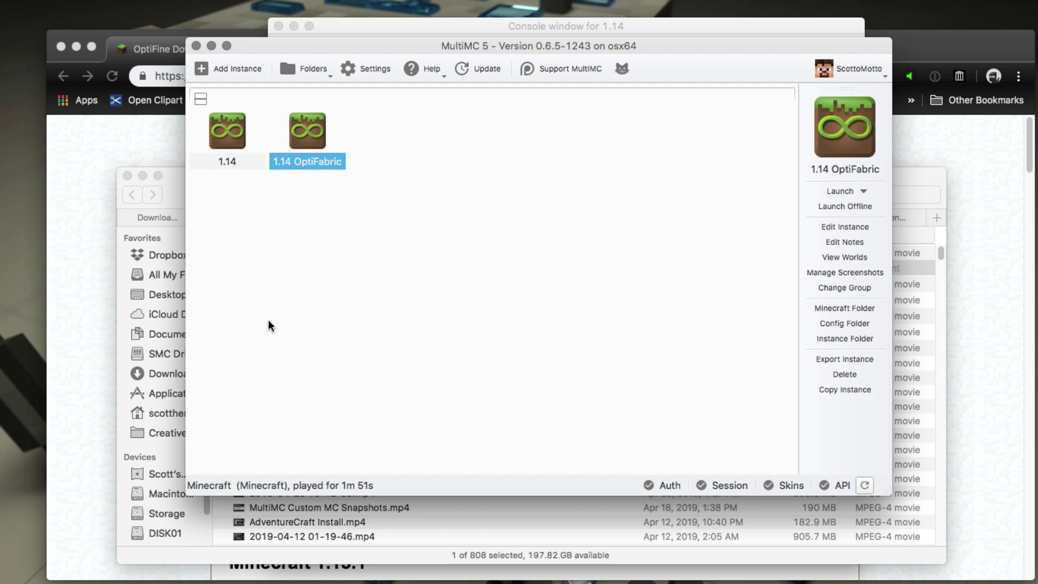
# Bring up the Downloads folder in Finder to view the downloaded mod files, and return to MultiMC
pyautogui.click(177, 192)
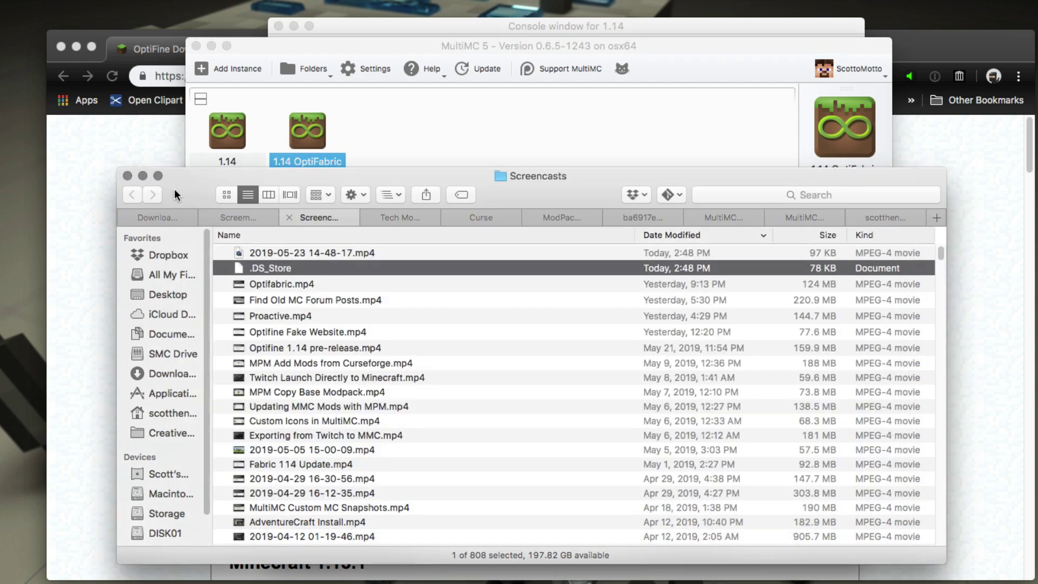
pyautogui.click(153, 222)
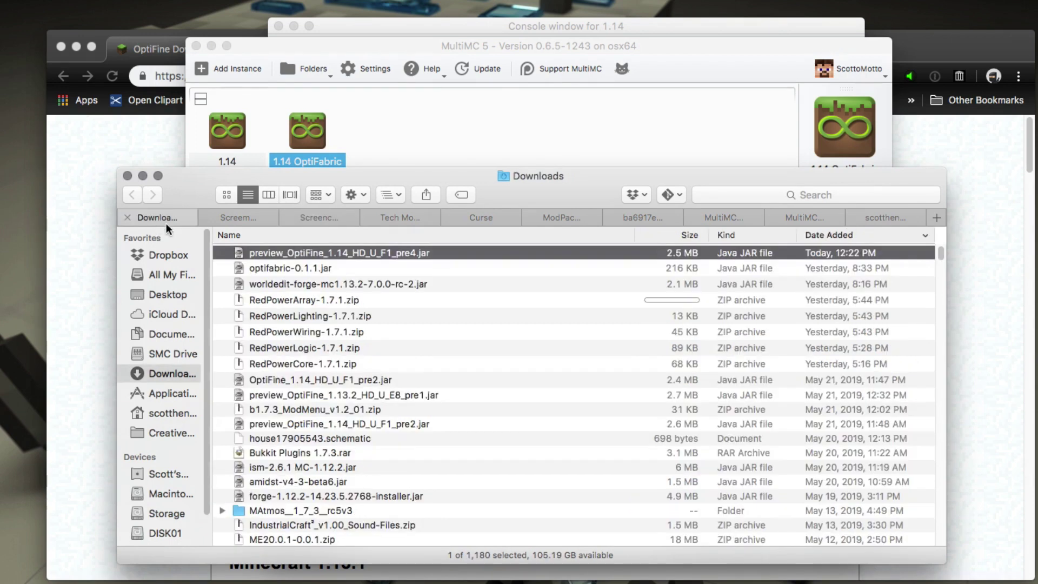
pyautogui.click(393, 136)
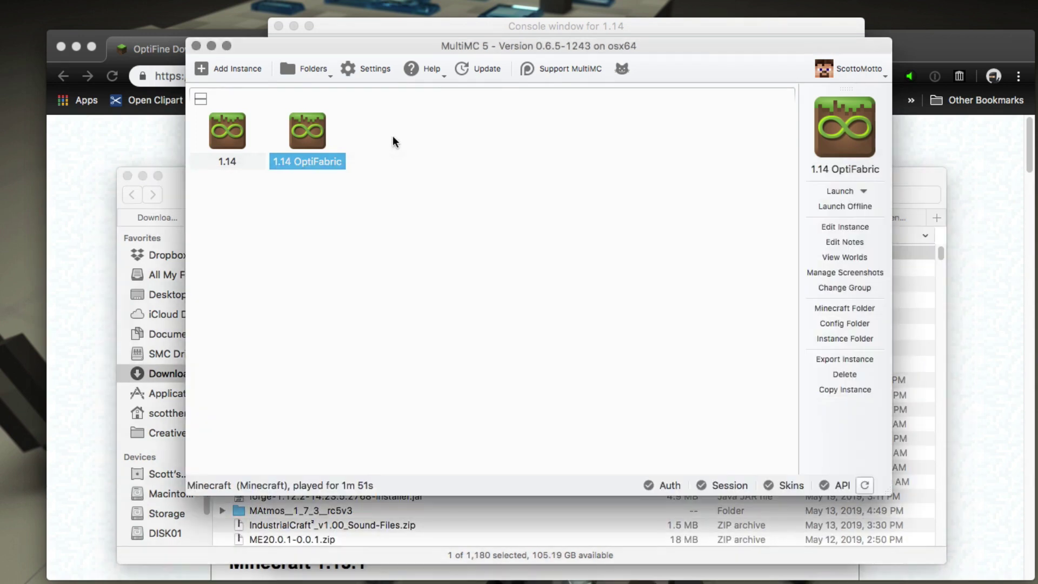
# Recheck which loader mods the 1.14 OptiFabric instance contains and close its window
pyautogui.rightClick(315, 139)
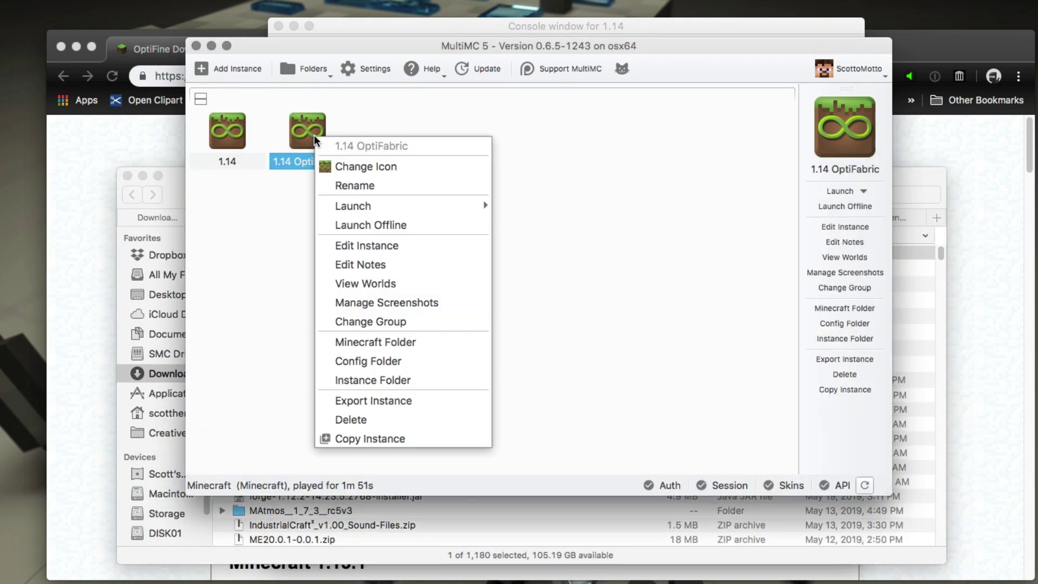
pyautogui.click(342, 247)
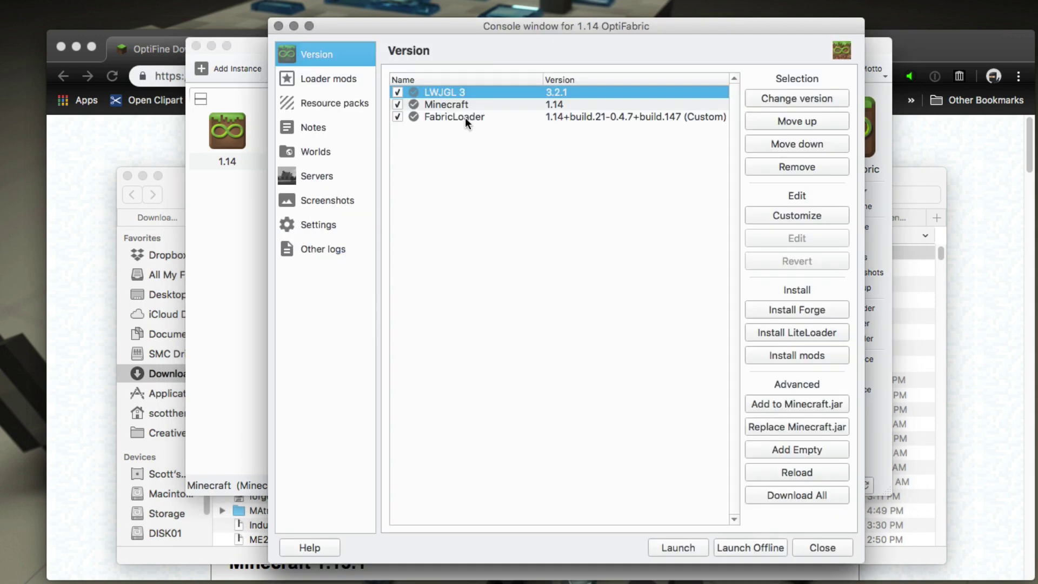
pyautogui.click(325, 76)
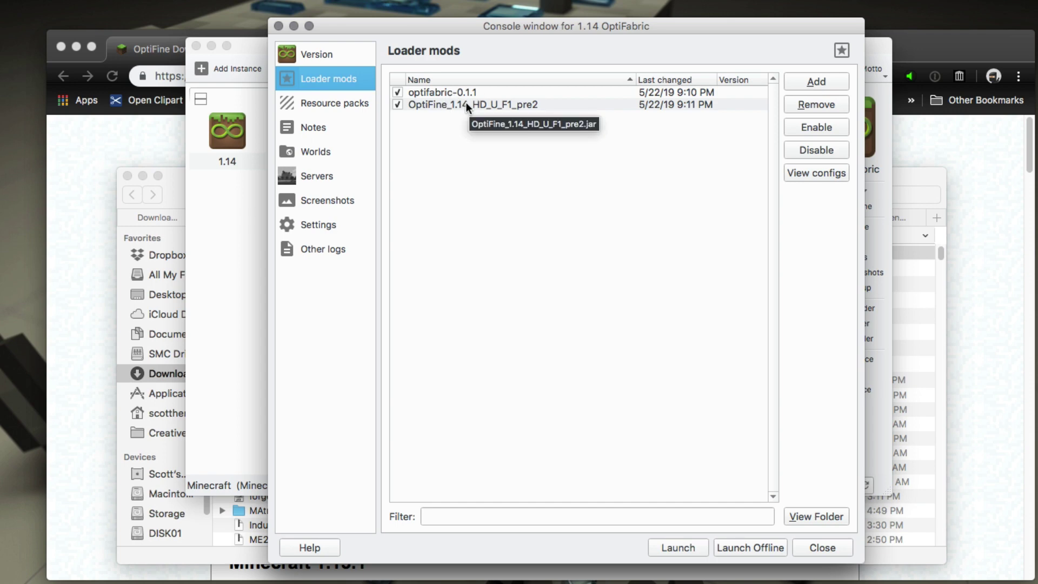
pyautogui.click(277, 27)
pyautogui.click(228, 135)
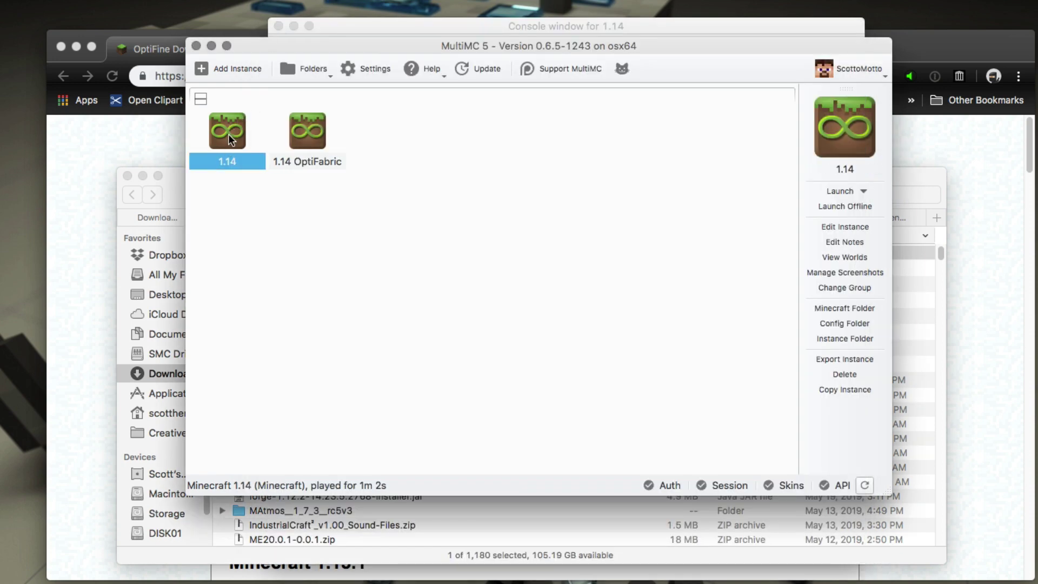
pyautogui.click(177, 189)
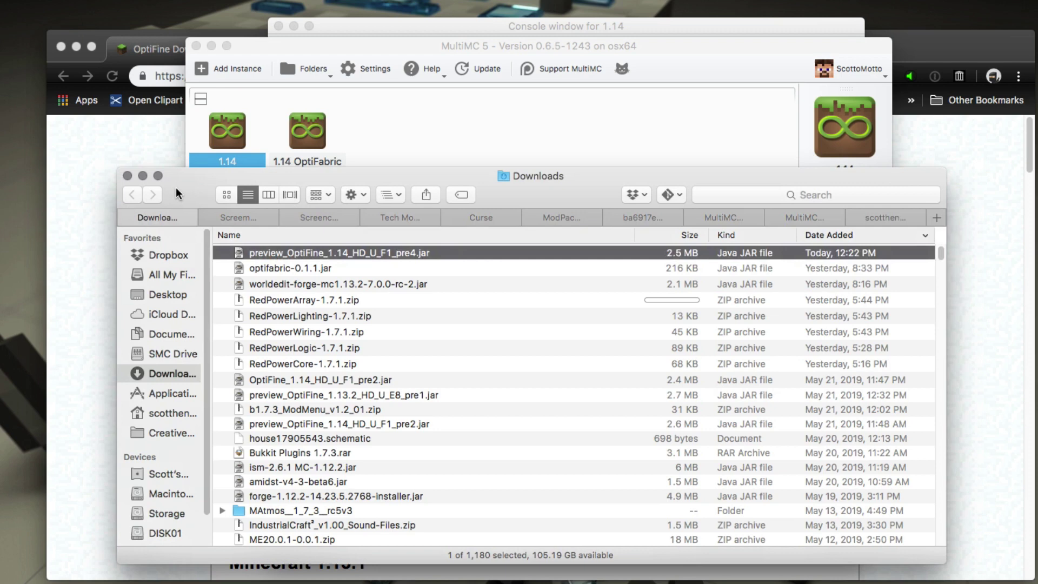
pyautogui.click(478, 123)
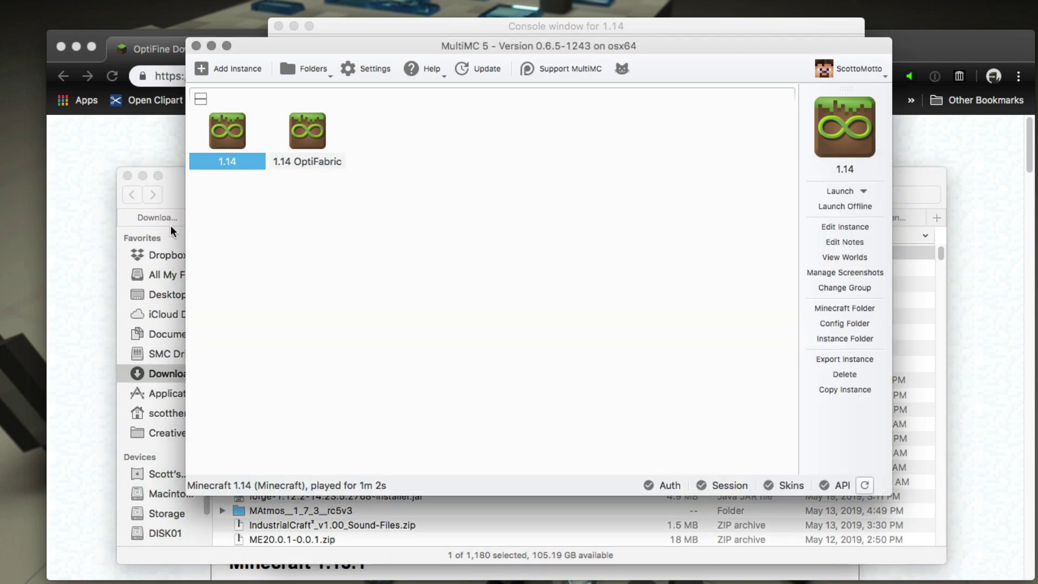
pyautogui.click(171, 190)
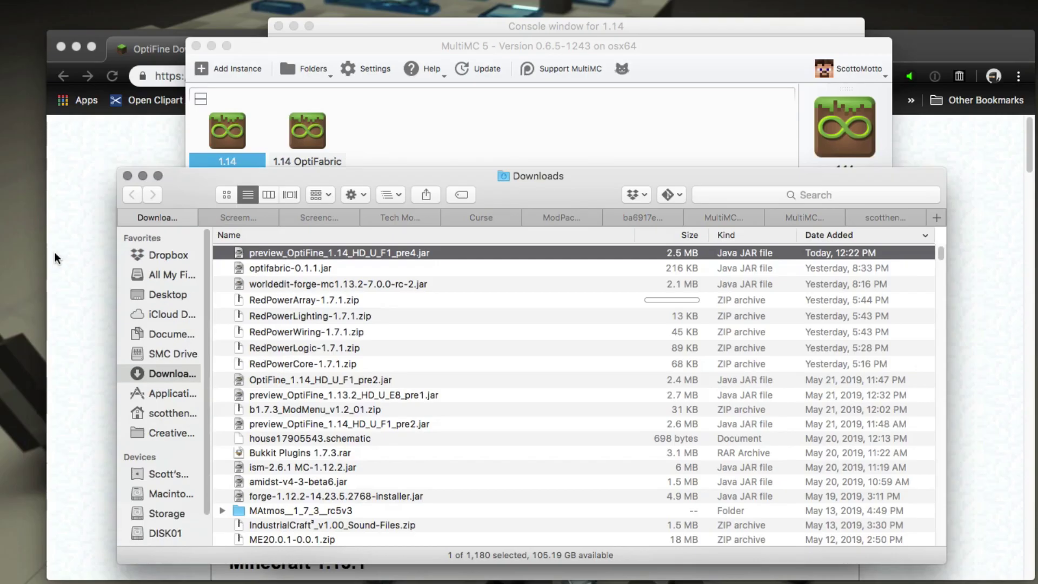
# Switch to Chrome and collapse and re-expand the preview versions on the OptiFine downloads page
pyautogui.click(63, 245)
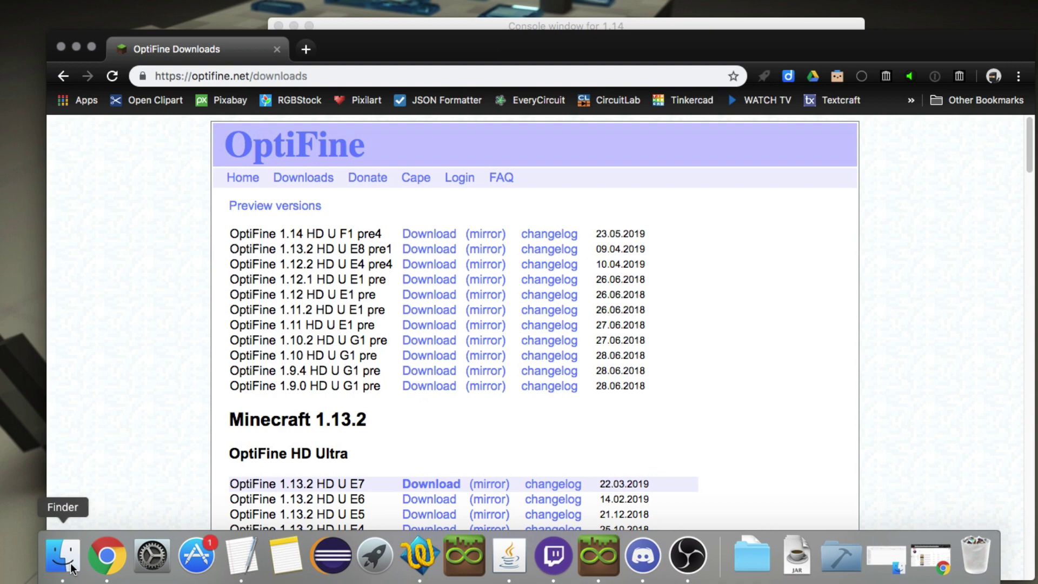
pyautogui.click(261, 208)
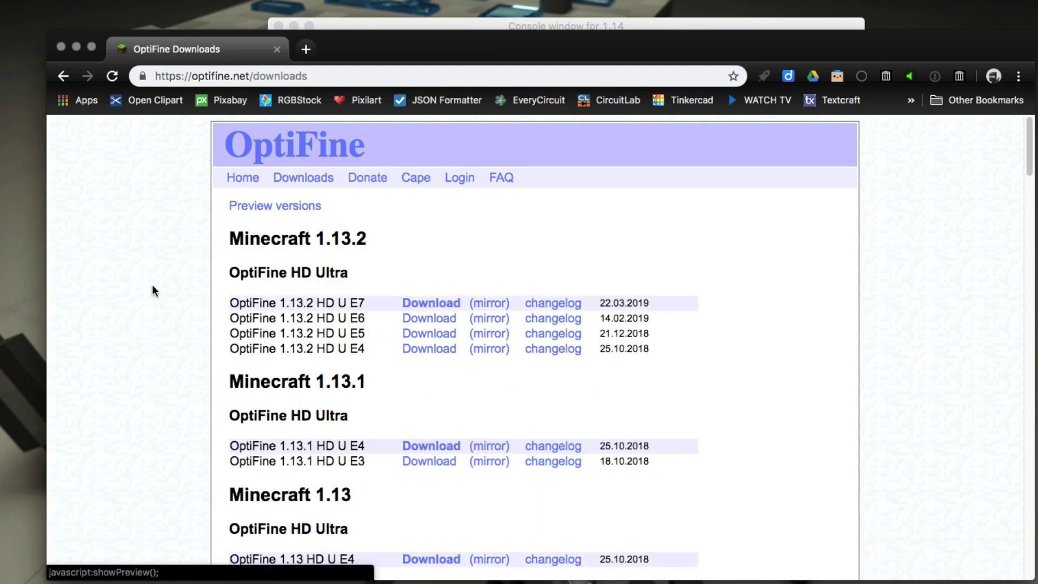
pyautogui.click(284, 208)
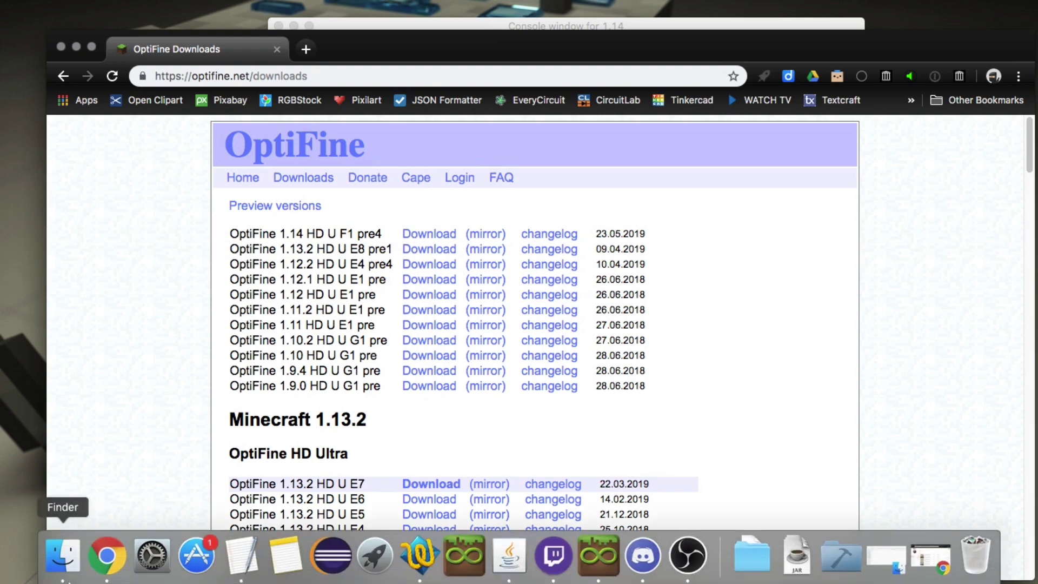
# Switch to Finder and open preview_OptiFine_1.14_HD_U_F1_pre4.jar from Downloads, allowing the unidentified developer's file to run
pyautogui.click(47, 556)
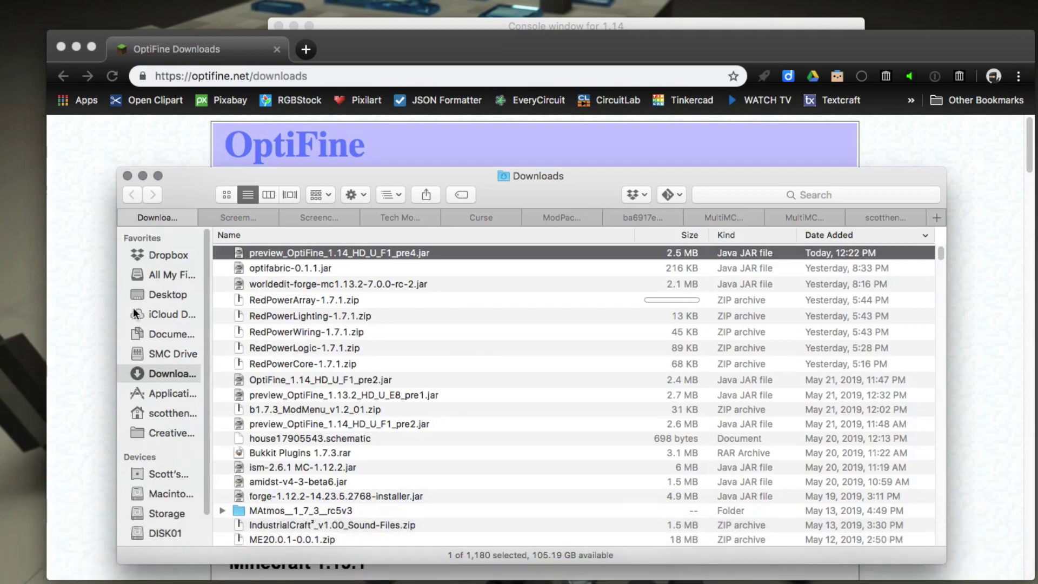
pyautogui.rightClick(297, 251)
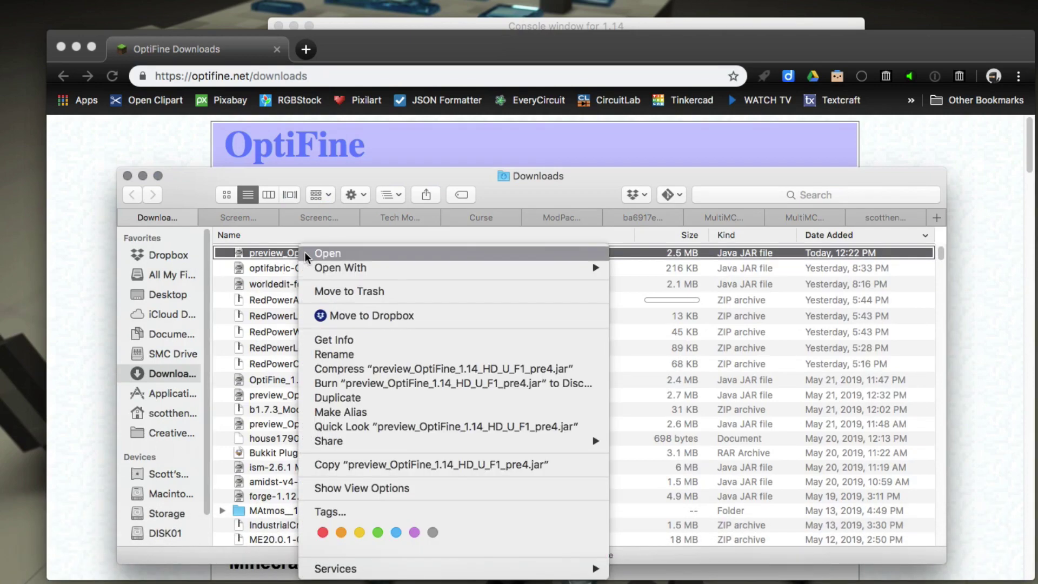
pyautogui.click(306, 254)
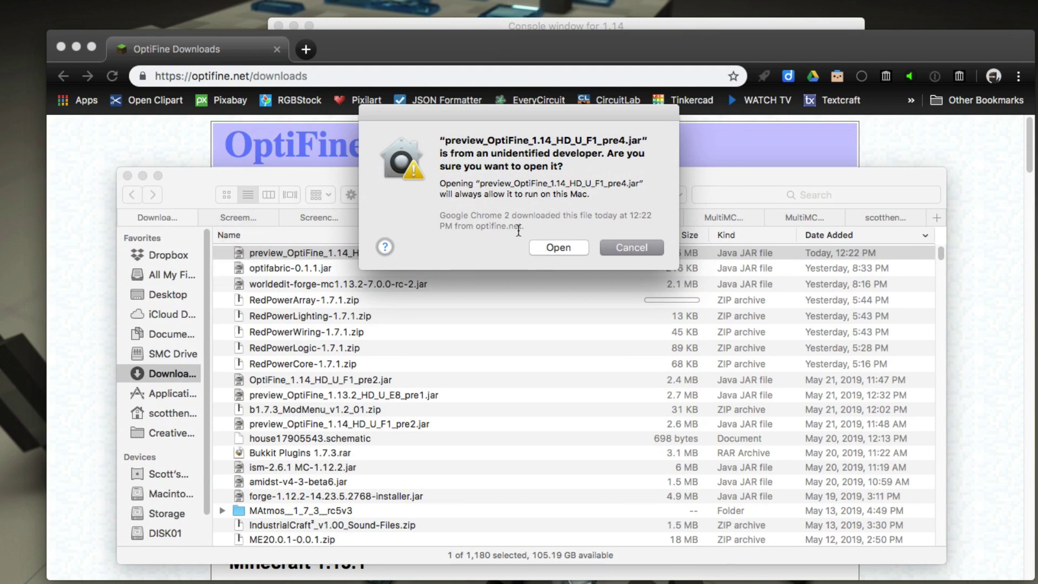
pyautogui.click(559, 246)
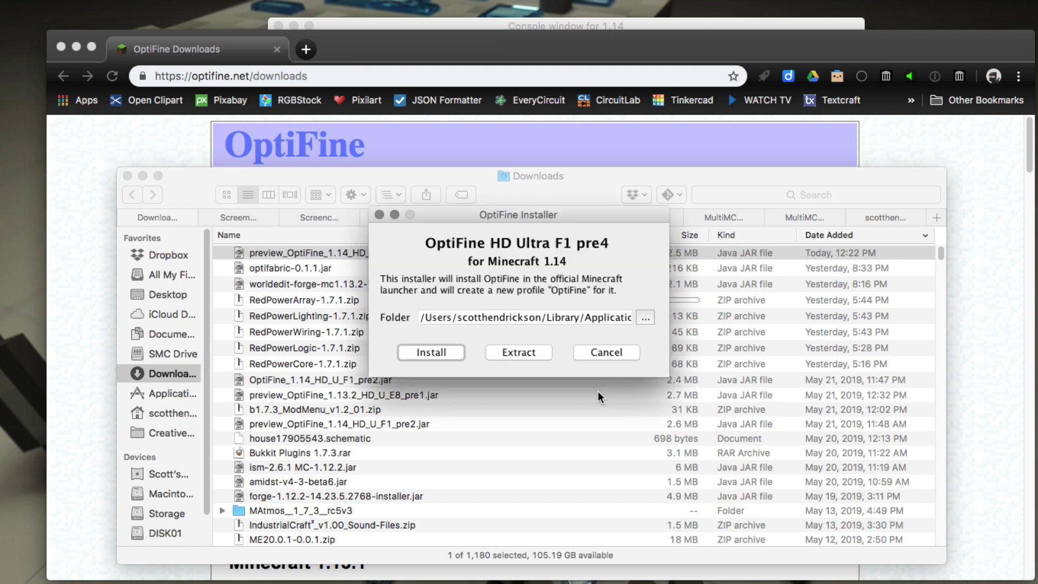
# Extract the OptiFine mod to Downloads as OptiFine_1.14_HD_U_F1_pre4_MOD.jar and select the extracted file
pyautogui.click(511, 351)
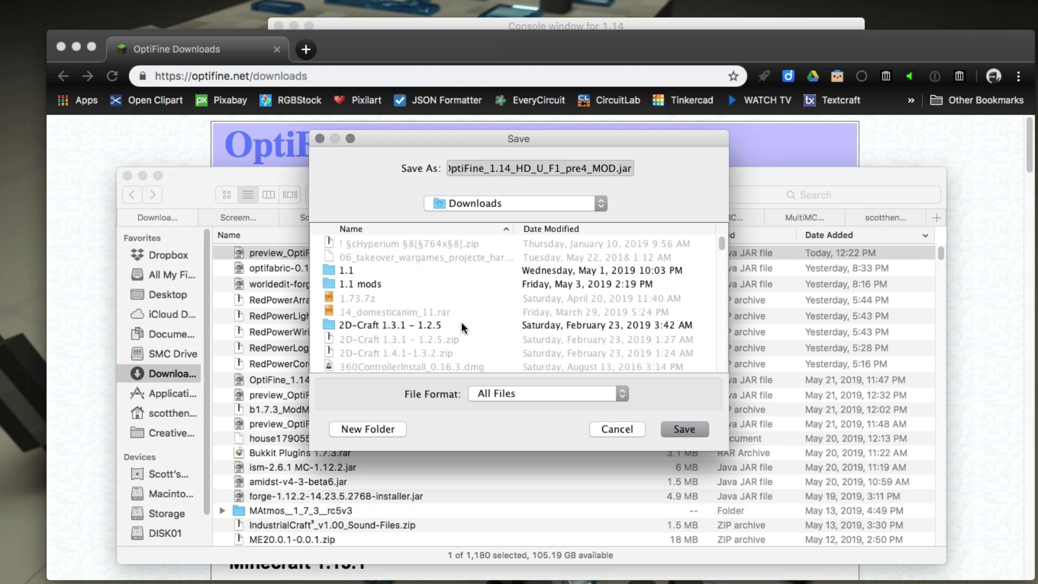
pyautogui.click(684, 429)
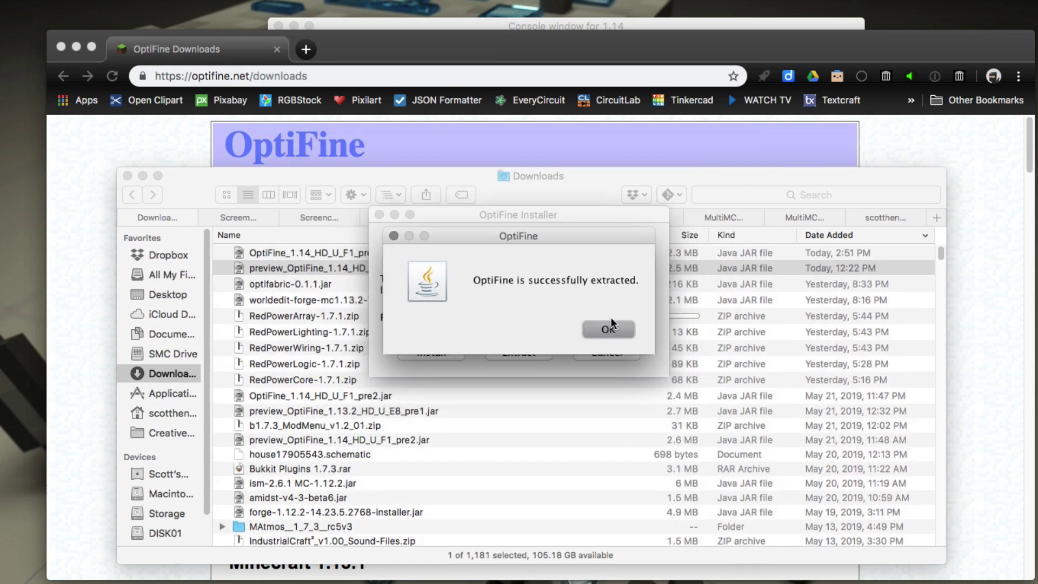
pyautogui.click(609, 329)
pyautogui.click(322, 264)
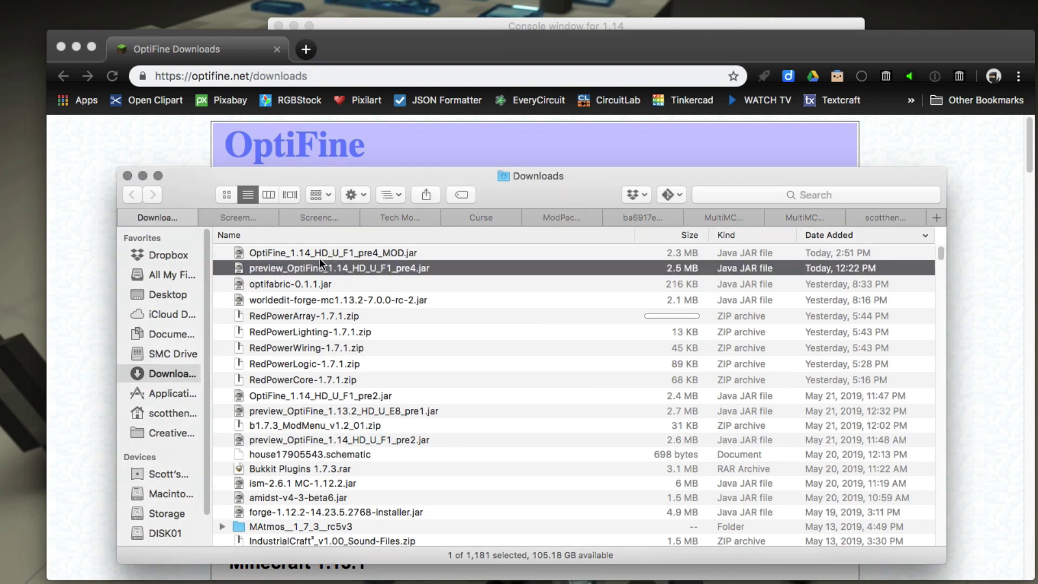
pyautogui.click(316, 252)
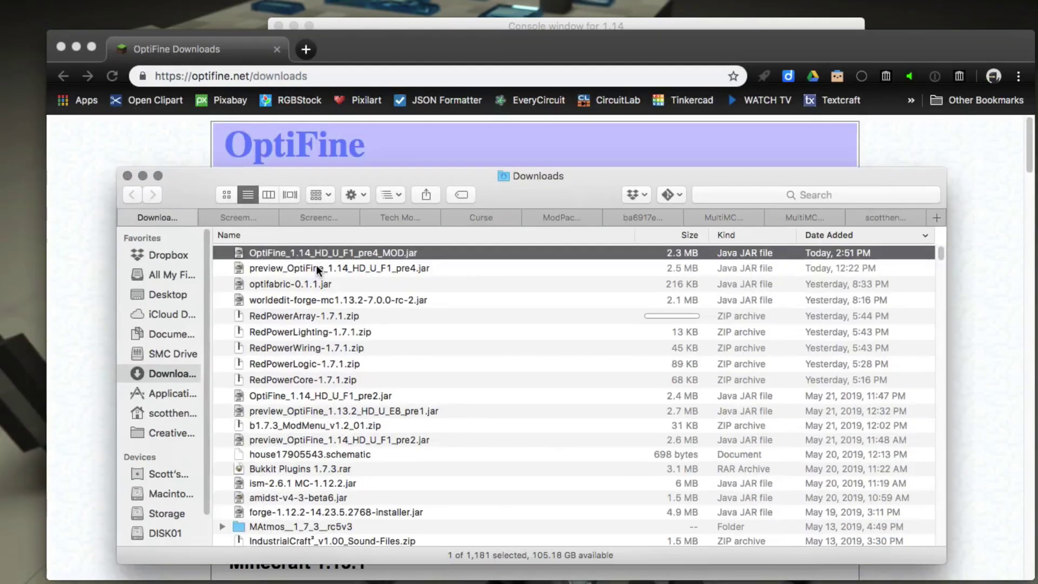
# Rename the extracted OptiFine_1.14_HD_U_F1_pre4_MOD.jar in Downloads as OptiFine_1.14_HD_U_F1_pre4.jar and reselect it
pyautogui.click(409, 252)
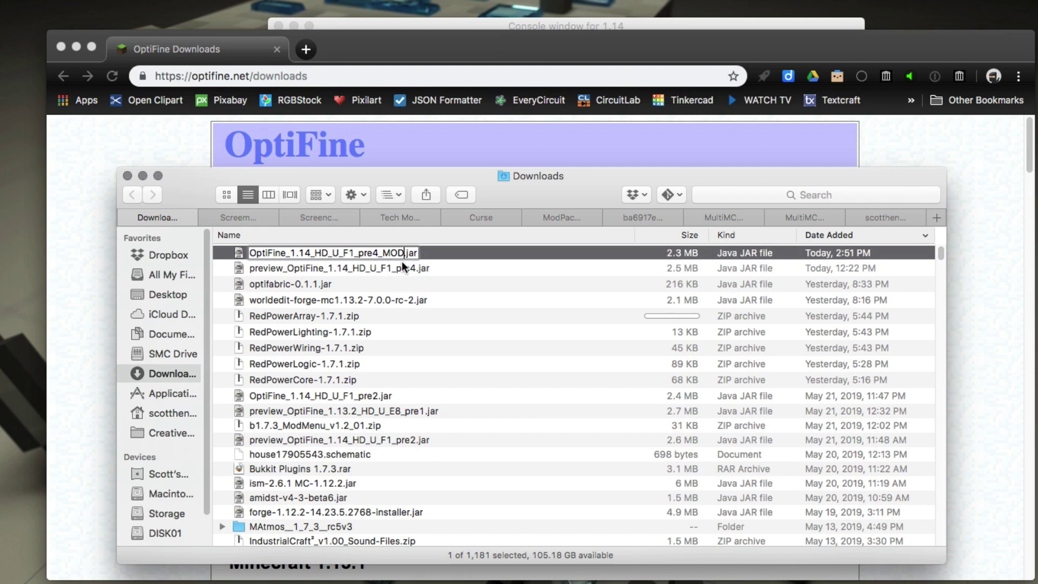
pyautogui.press('Left')
pyautogui.press('Left')
pyautogui.press('Left')
pyautogui.press('Left')
pyautogui.press('BackSpace')
pyautogui.press('BackSpace')
pyautogui.press('BackSpace')
pyautogui.press('BackSpace')
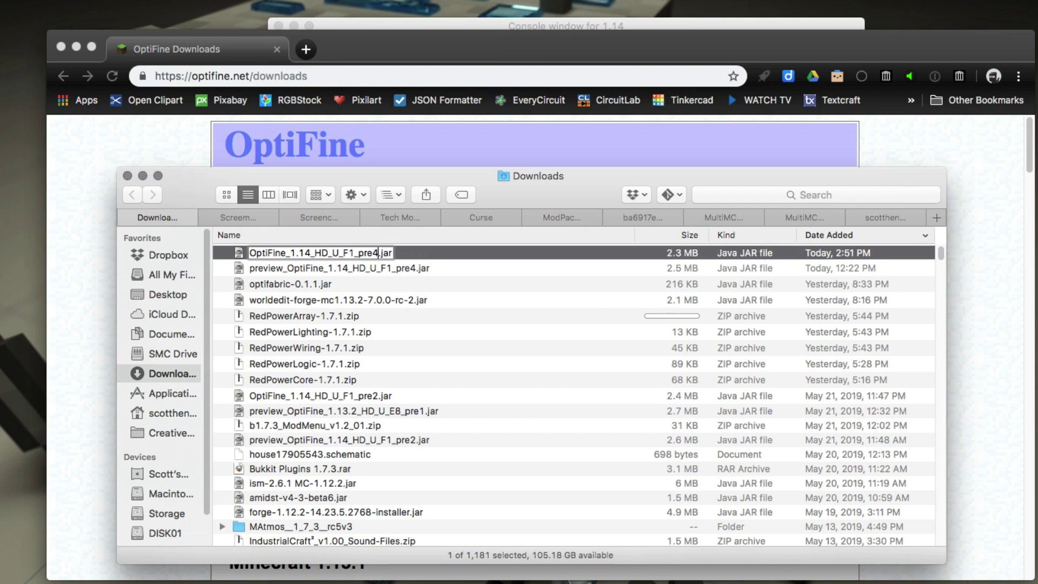
pyautogui.click(396, 320)
pyautogui.click(338, 254)
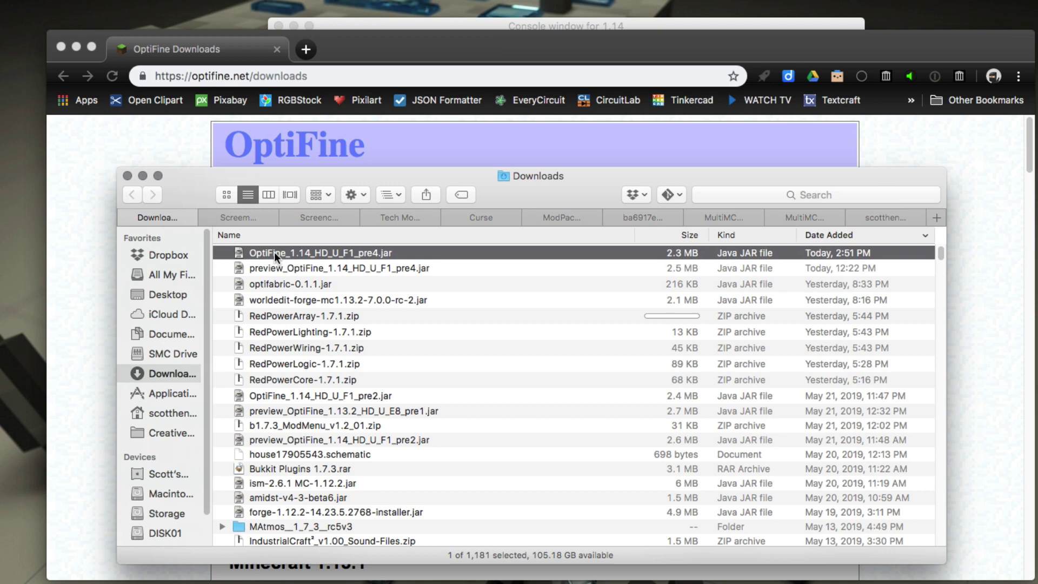
# Switch to MultiMC and create a new vanilla 1.14 instance named "1.14 Optifine Jar"
pyautogui.moveTo(464, 578)
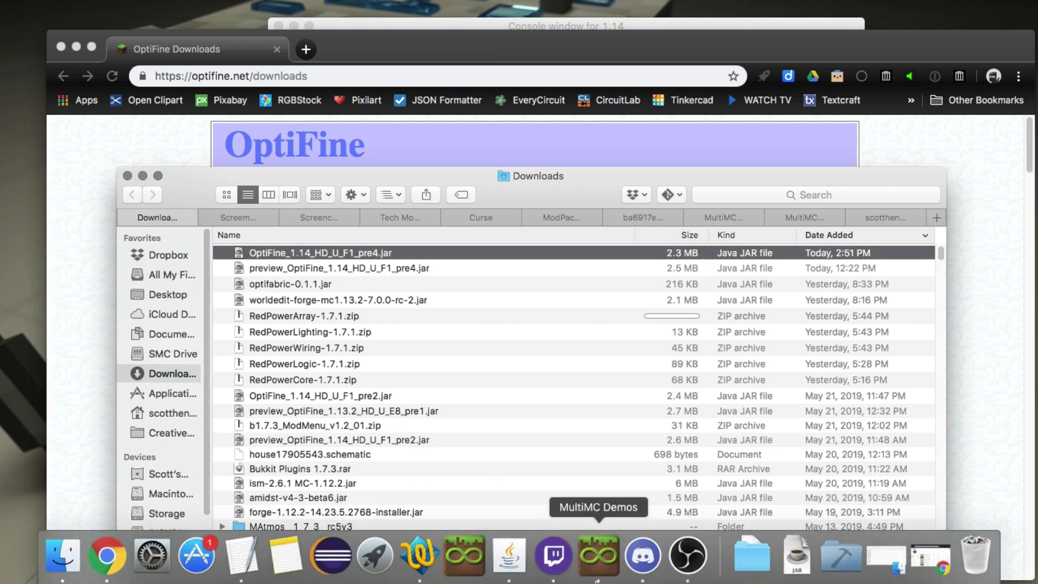
pyautogui.click(598, 557)
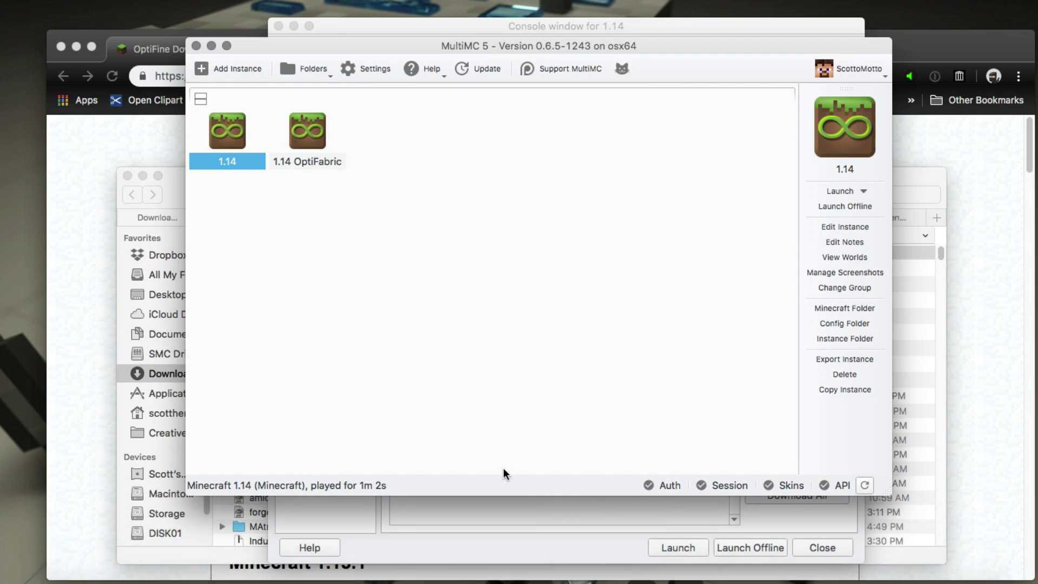
pyautogui.rightClick(455, 321)
pyautogui.click(469, 352)
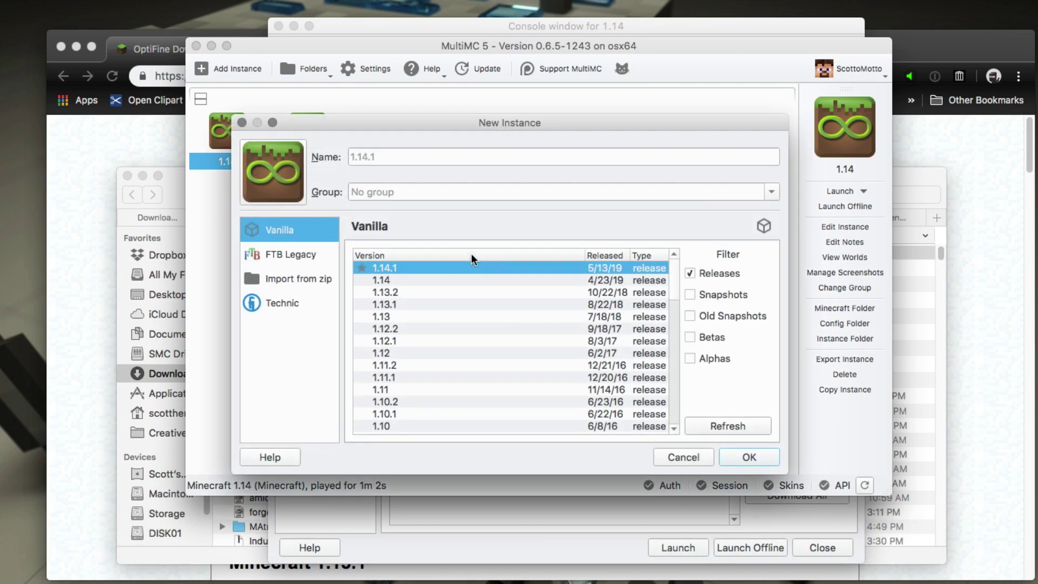
pyautogui.click(405, 281)
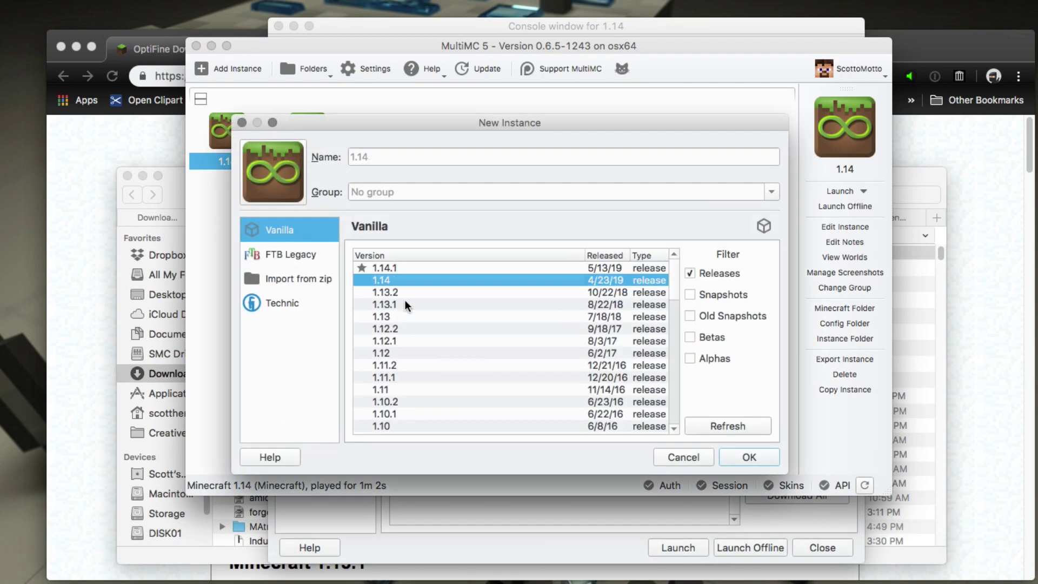
pyautogui.click(432, 151)
pyautogui.write('1.14 Optifine Jar')
pyautogui.click(740, 455)
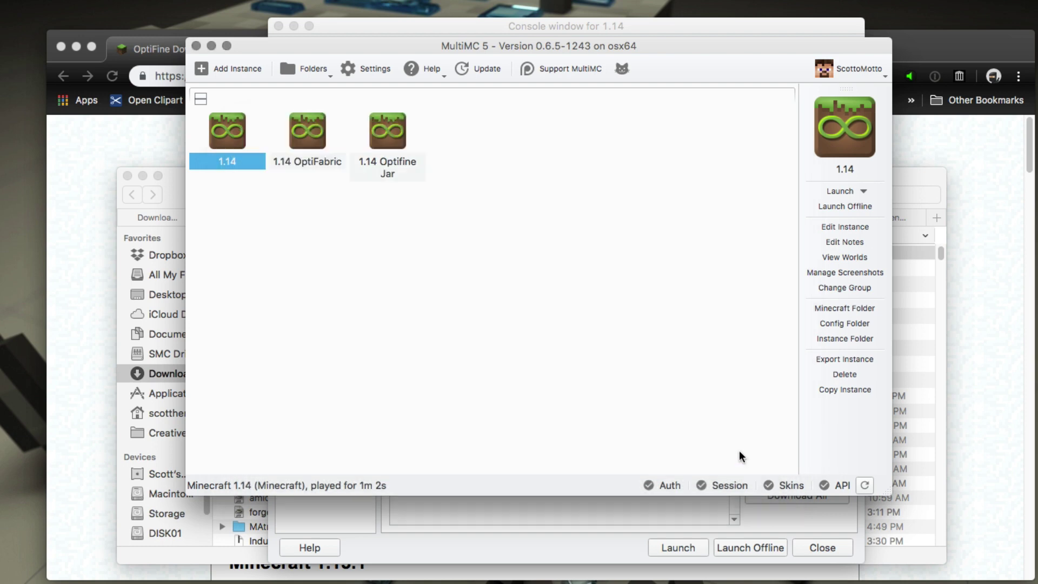
# Edit the 1.14 Optifine Jar instance and add OptiFine_1.14_HD_U_F1_pre4.jar from Downloads to its Minecraft.jar
pyautogui.rightClick(378, 140)
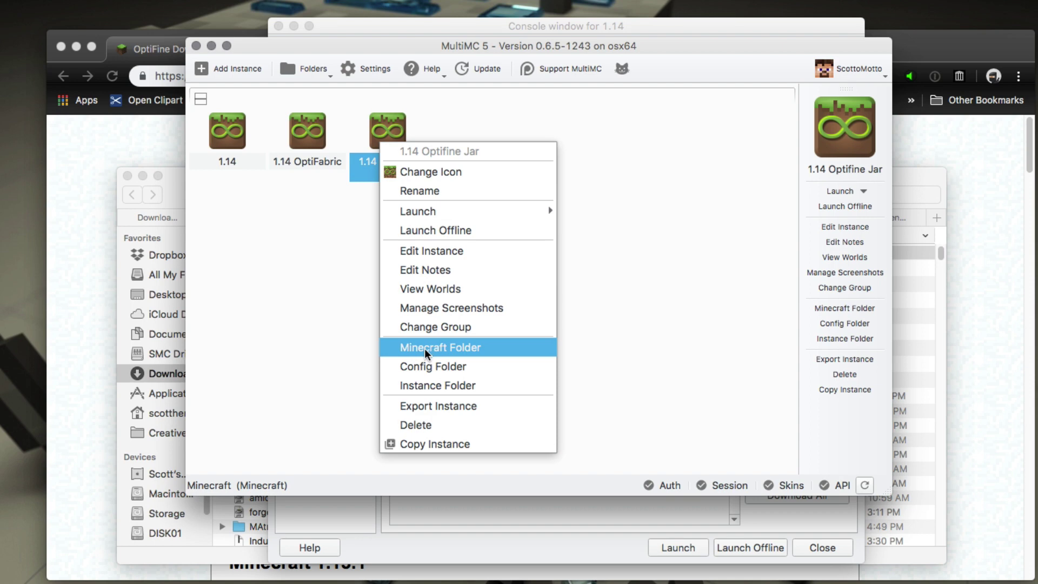
pyautogui.click(432, 251)
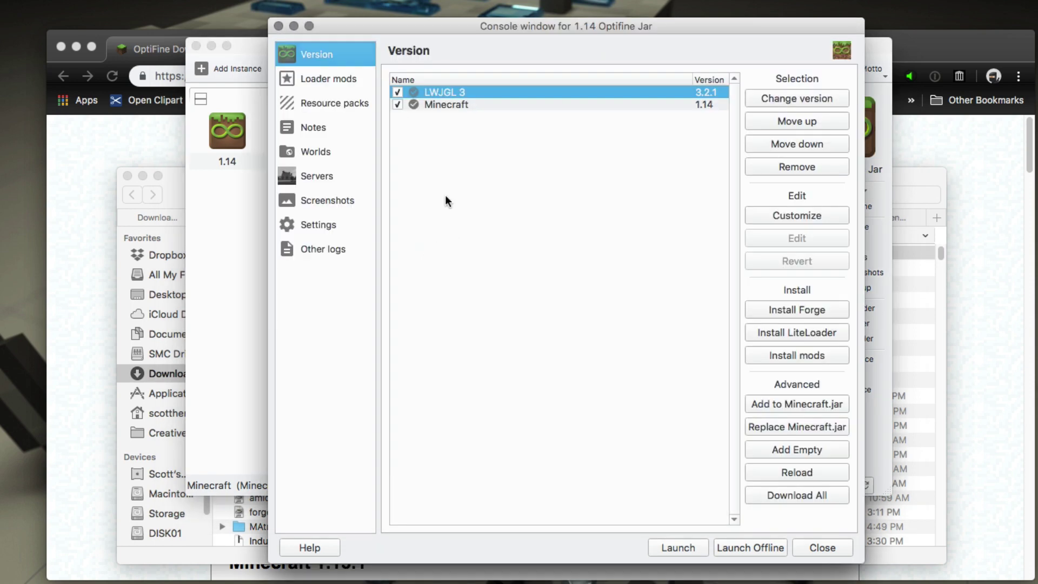
pyautogui.click(783, 407)
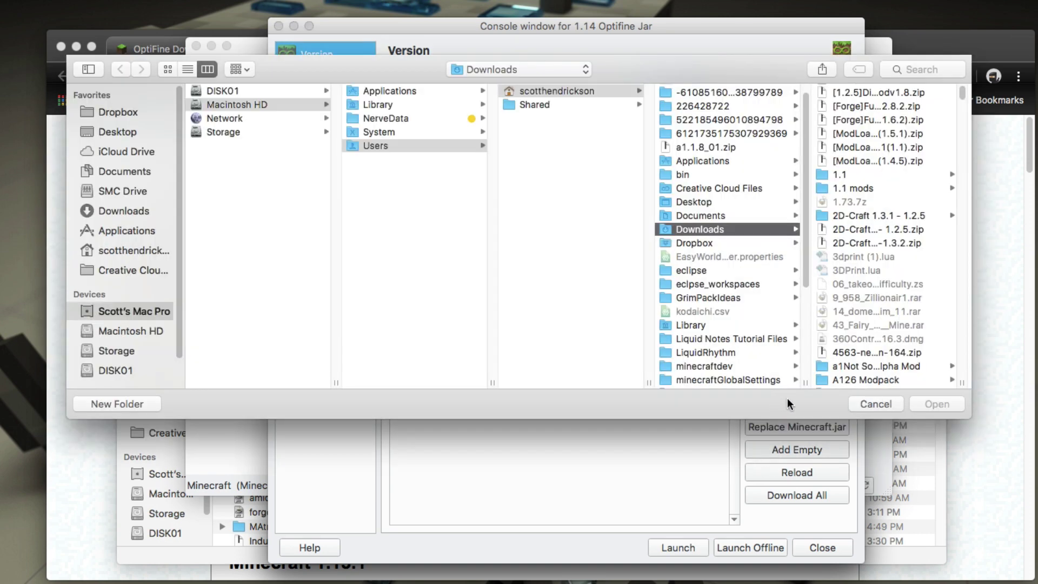
pyautogui.scroll(-20, 875, 264)
pyautogui.click(876, 257)
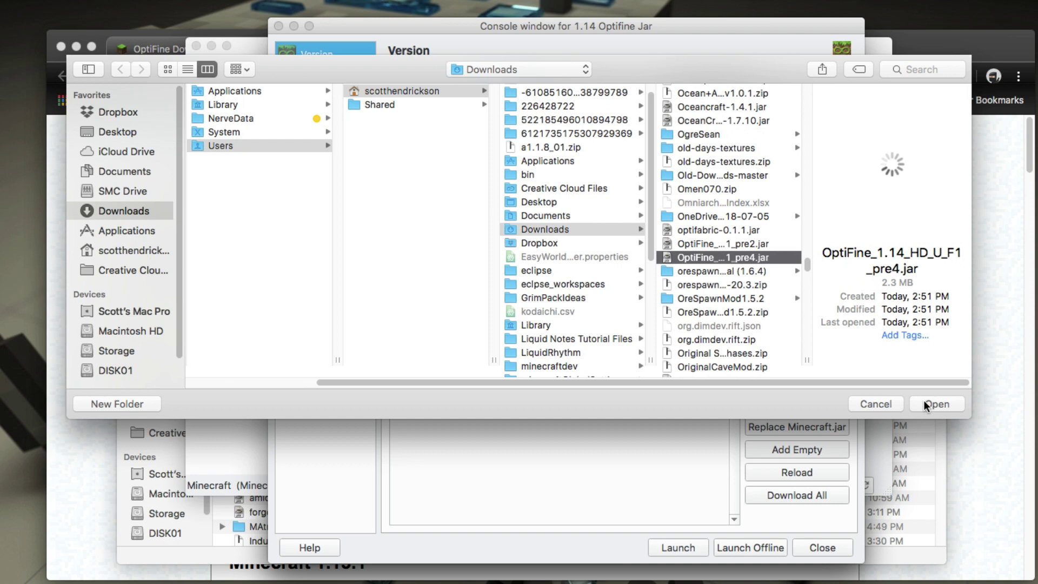
pyautogui.click(924, 404)
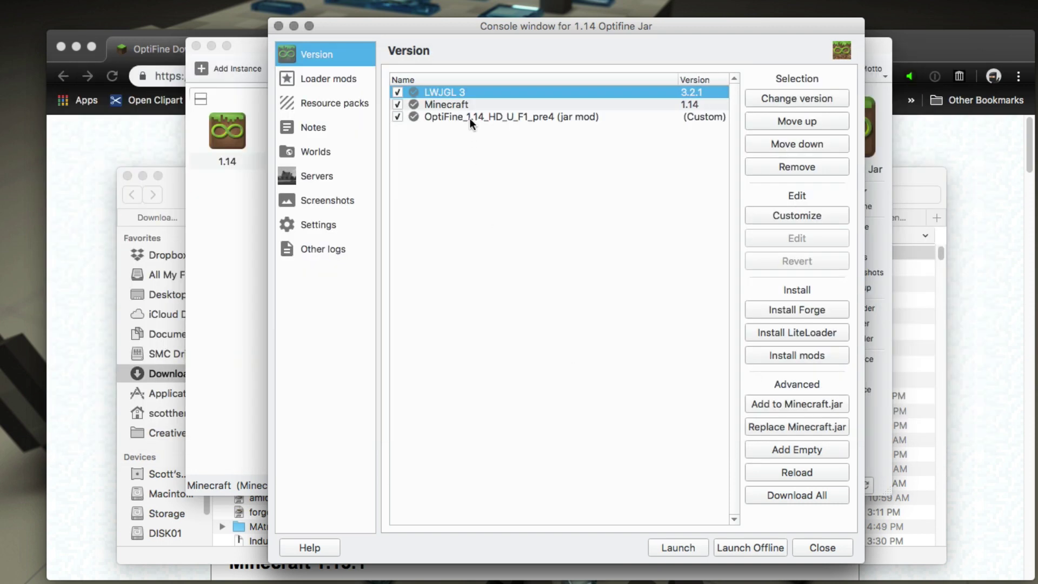
# Launch the 1.14 Optifine Jar instance, check the video settings for OptiFine in full screen, and return to the title screen
pyautogui.click(677, 546)
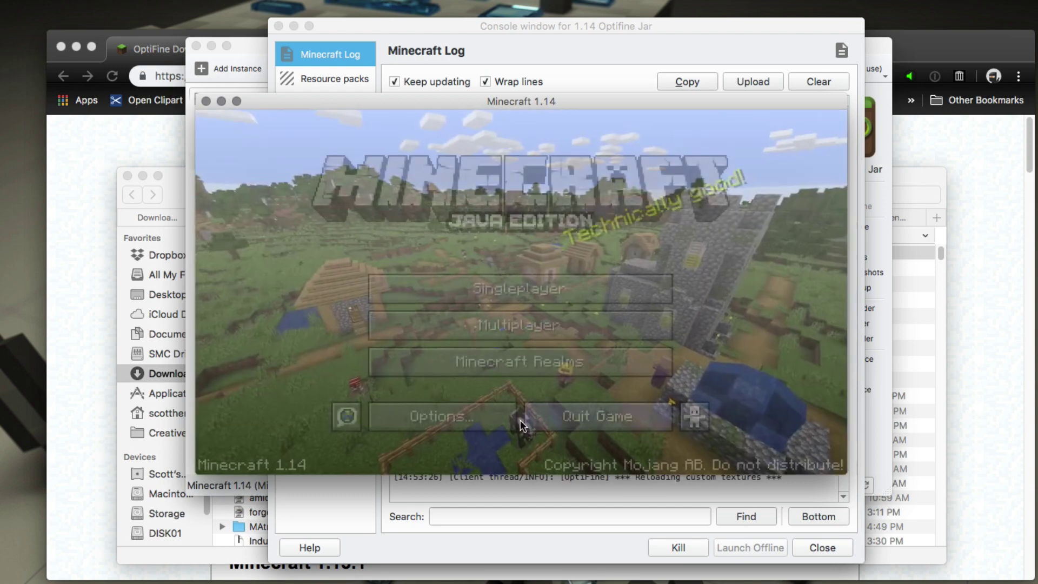
pyautogui.click(439, 416)
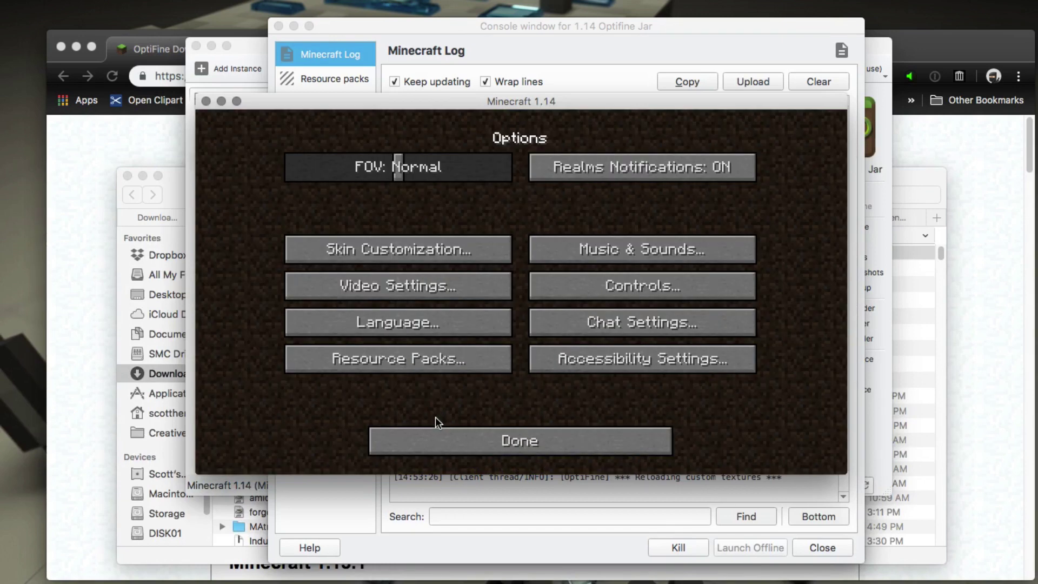
pyautogui.click(381, 289)
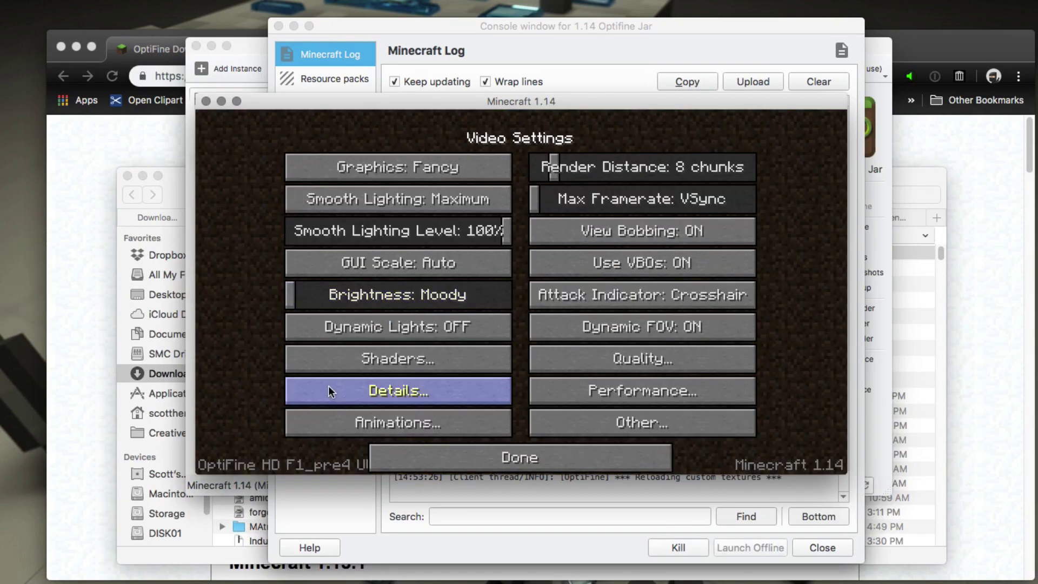
pyautogui.press('F11')
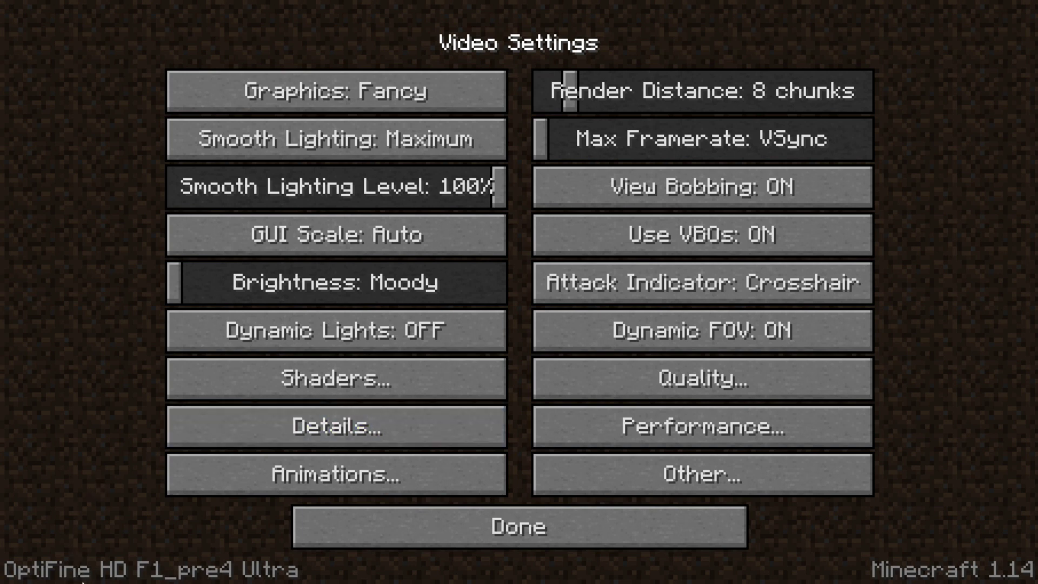
pyautogui.click(424, 518)
pyautogui.click(426, 516)
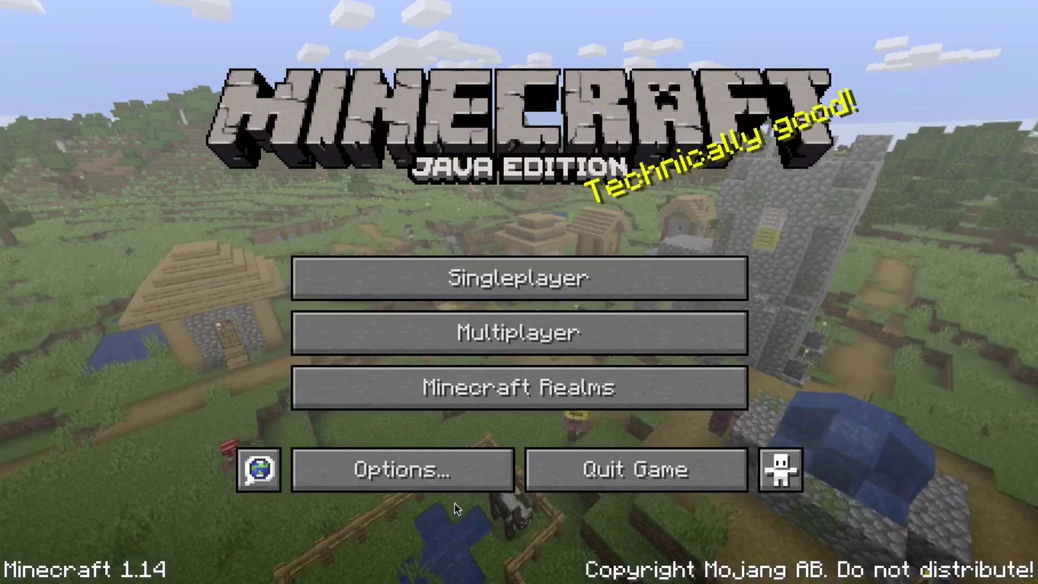
# Turn the game's music volume off in the Music & Sounds options
pyautogui.click(426, 461)
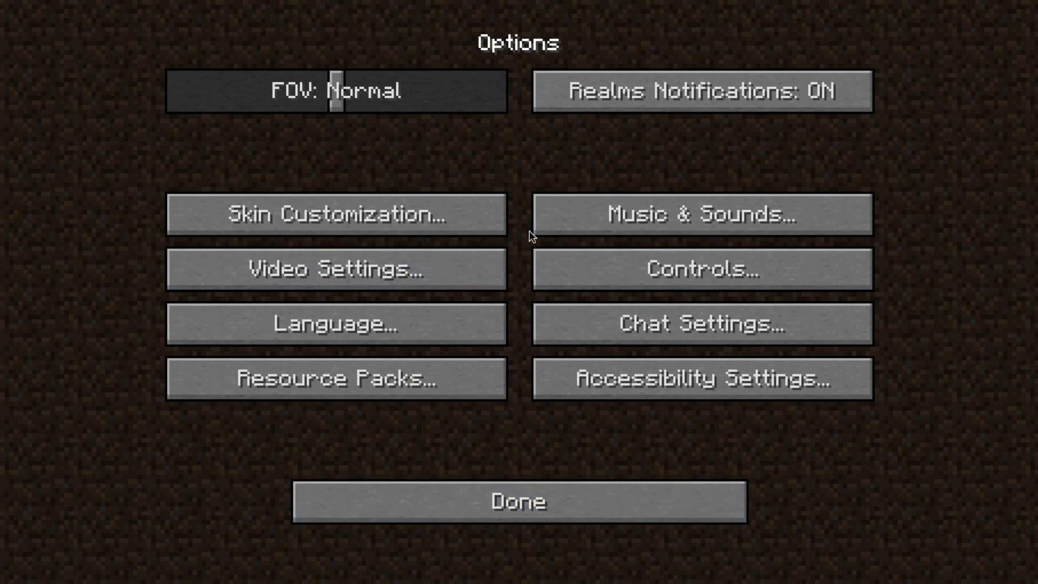
pyautogui.click(679, 203)
pyautogui.moveTo(279, 157); pyautogui.dragTo(65, 160)
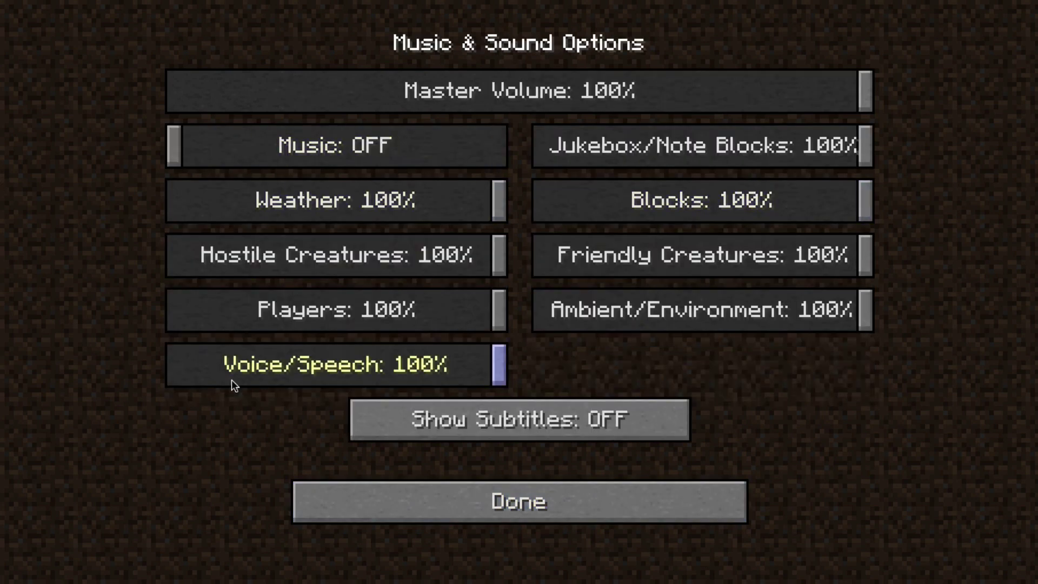
pyautogui.click(356, 498)
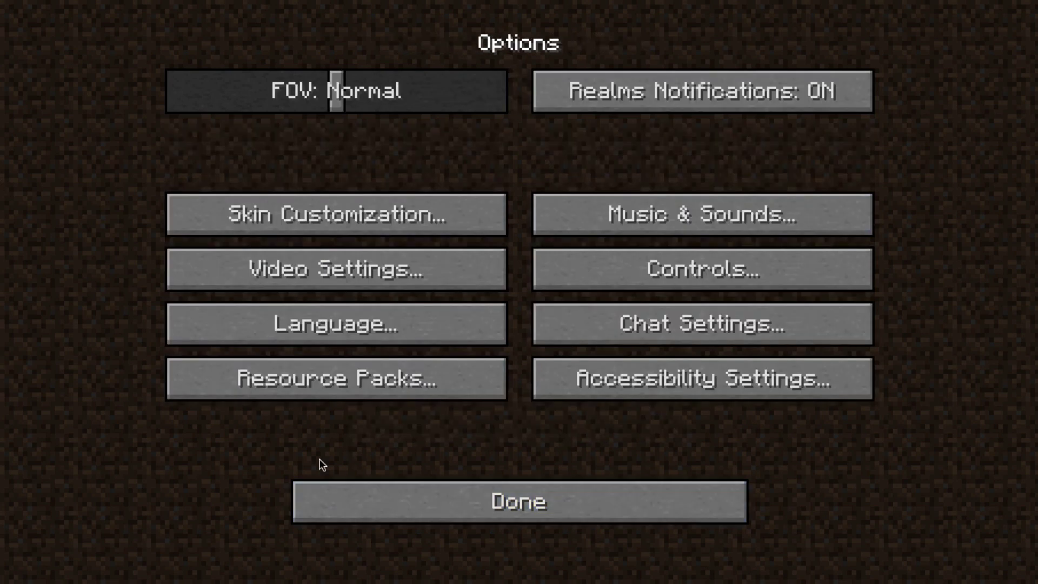
# Set Max Framerate to VSync in the game's video settings and quit the game
pyautogui.click(343, 278)
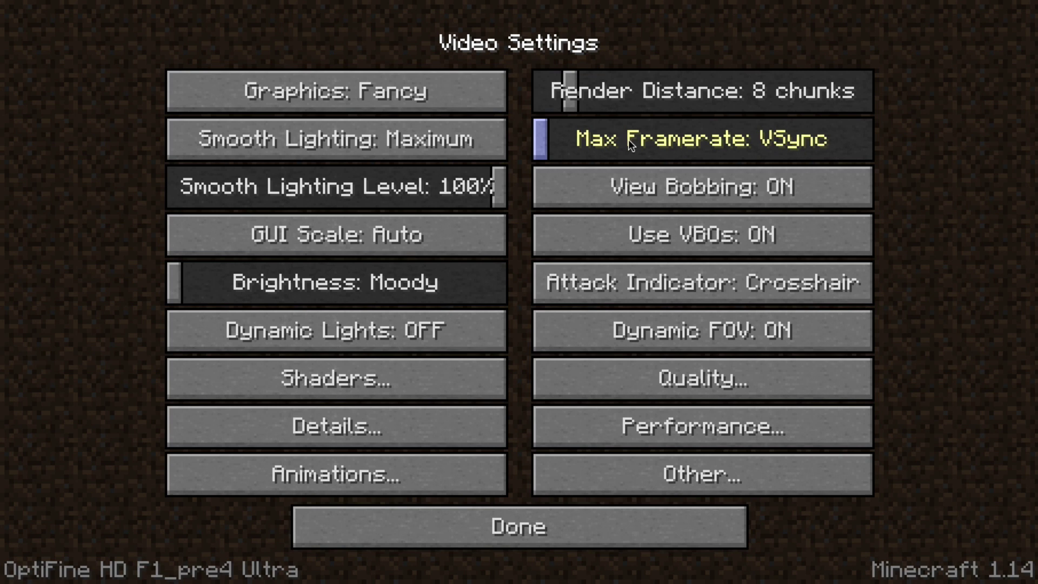
pyautogui.moveTo(582, 138); pyautogui.dragTo(458, 140)
pyautogui.click(437, 538)
pyautogui.click(371, 511)
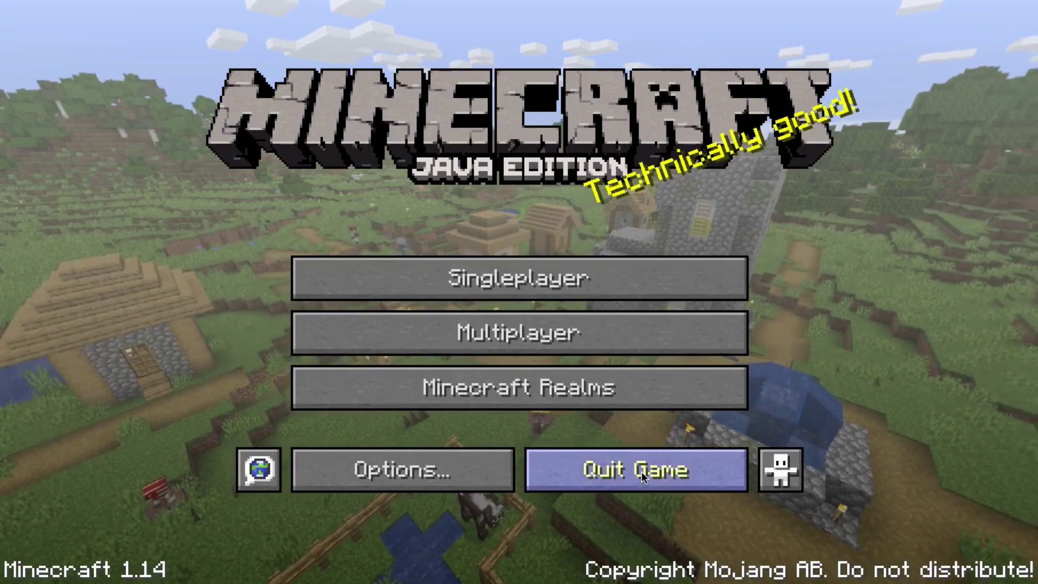
pyautogui.click(642, 471)
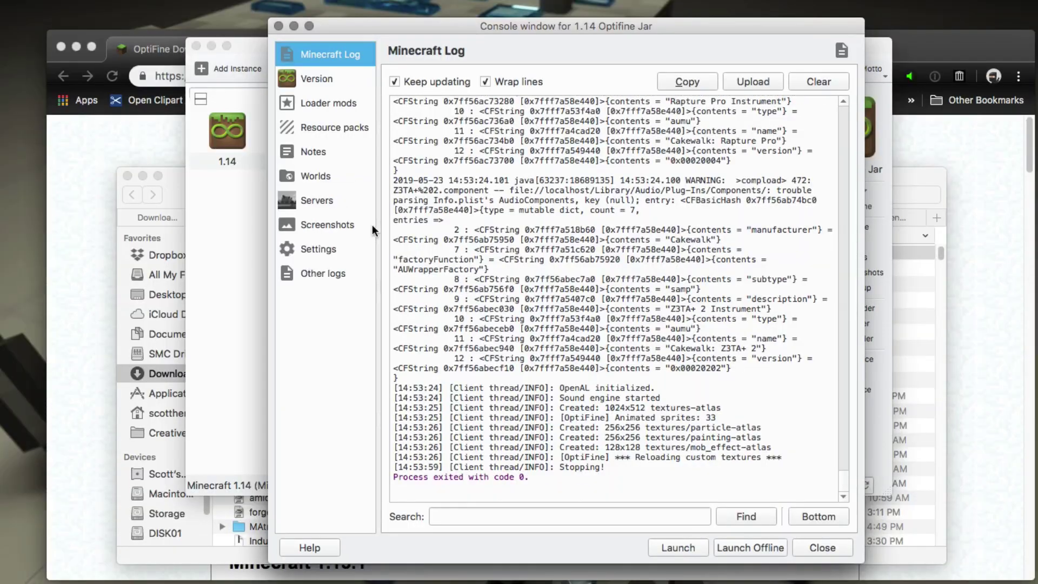
# Review the version components of the 1.14 Optifine Jar instance and switch to the OptiFine downloads page in Chrome
pyautogui.click(325, 80)
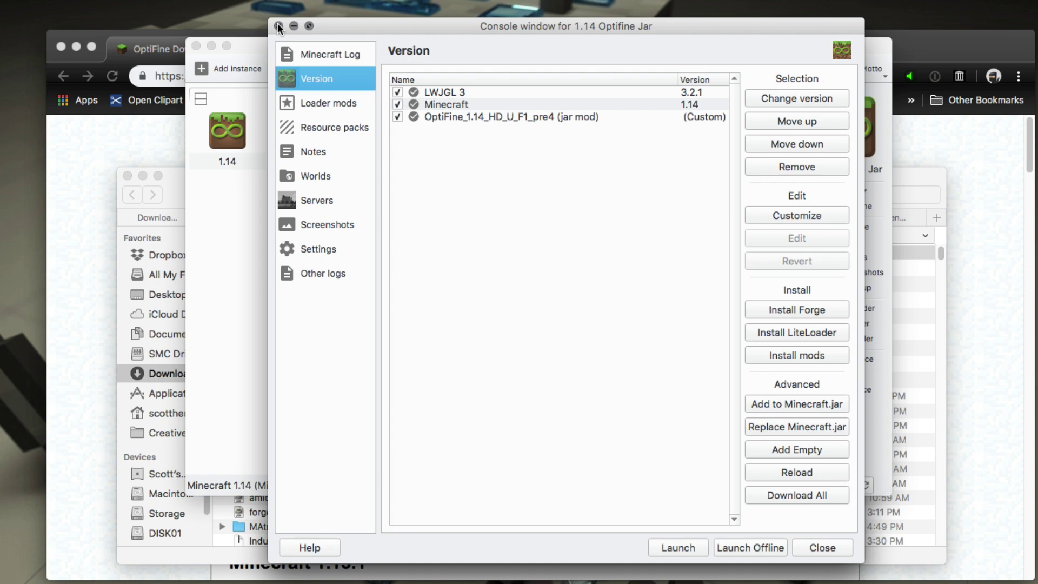
pyautogui.click(81, 157)
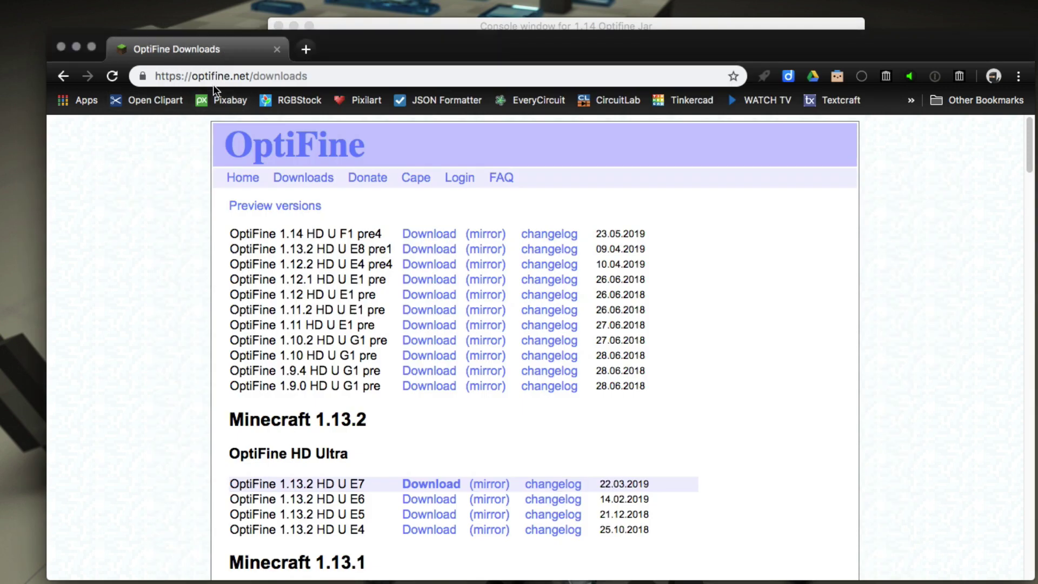